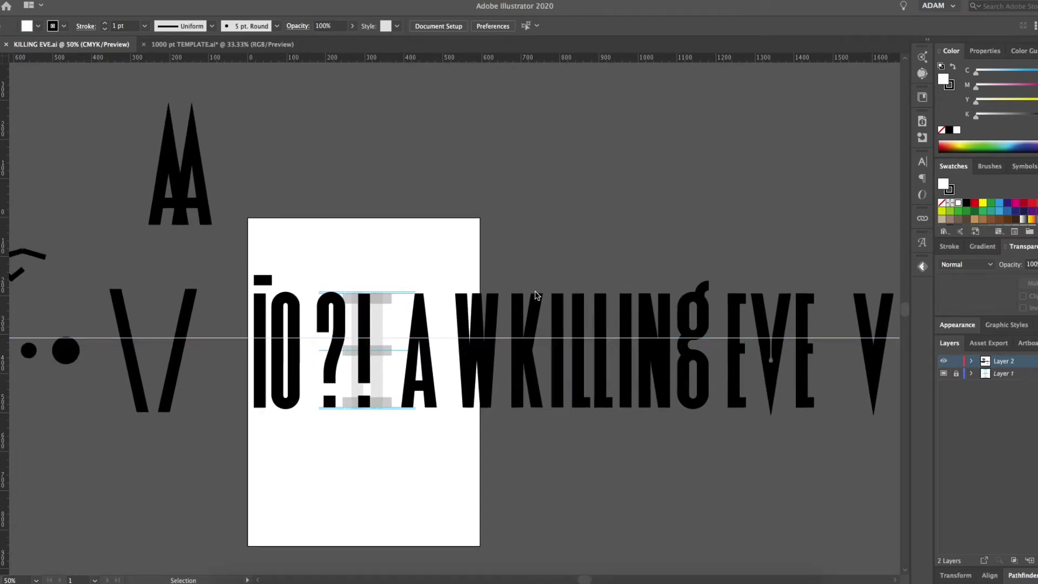
# Look across the drawn letters, numerals and symbols in the KILLING EVE document
pyautogui.hscroll(-20, 536, 295)
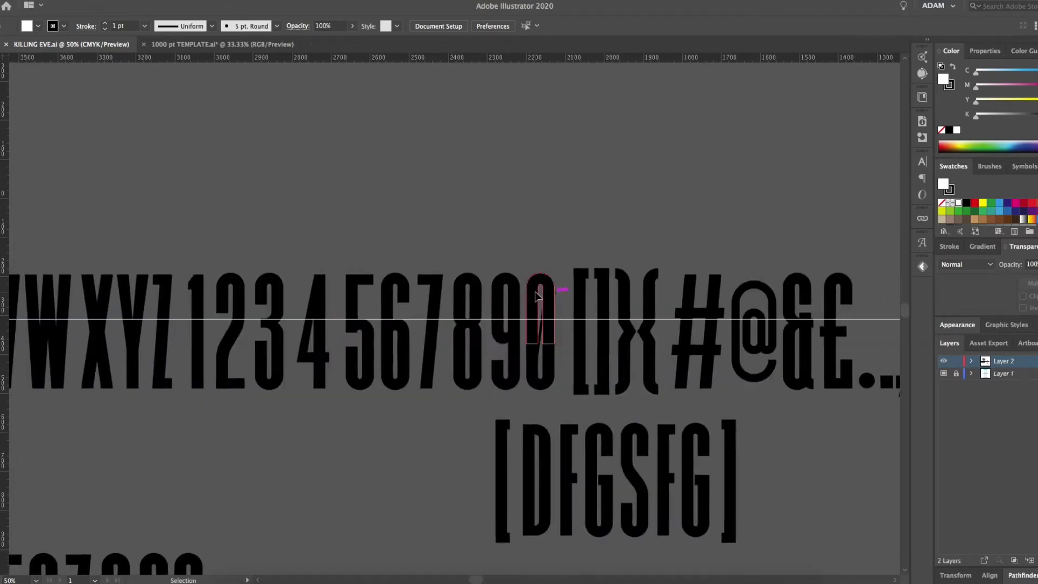
pyautogui.hscroll(-10, 535, 294)
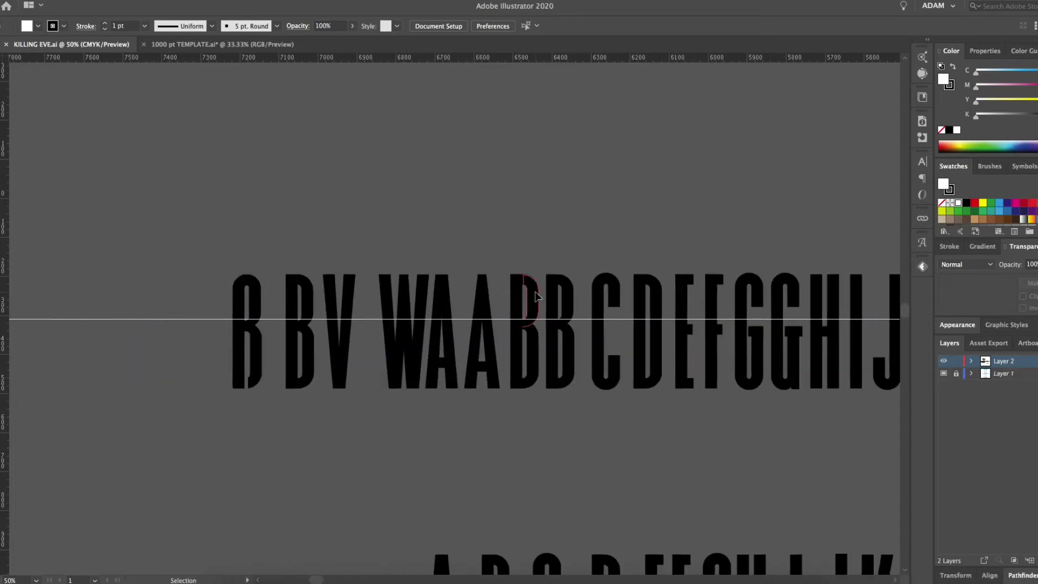
pyautogui.hscroll(10, 535, 295)
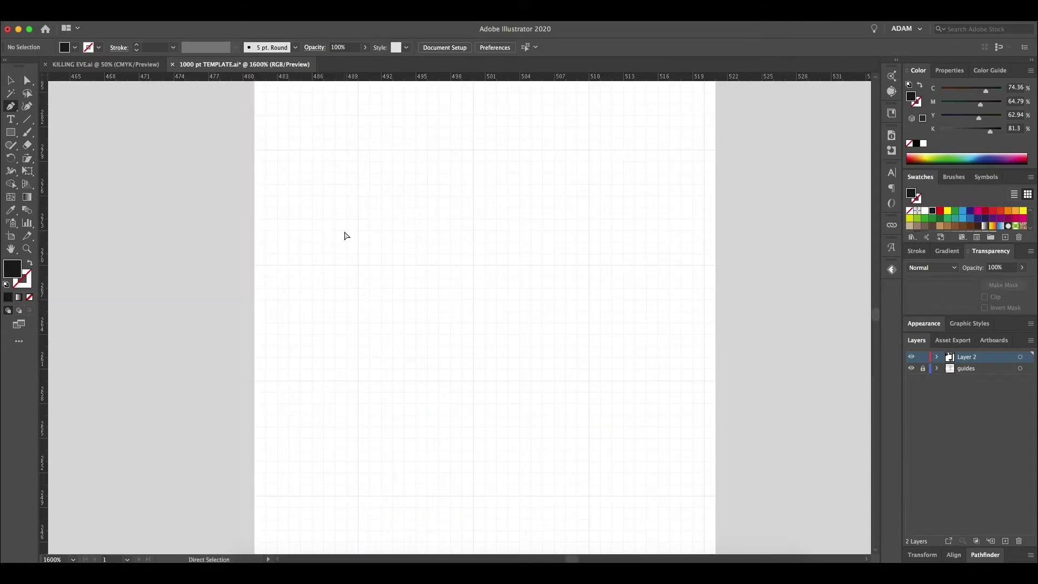
# Compare the whole template's 800, 700, 500, 0 and -200 height guides with the master metrics in the New Font settings in Glyphs
pyautogui.press('super+0')
pyautogui.press('super+minus')
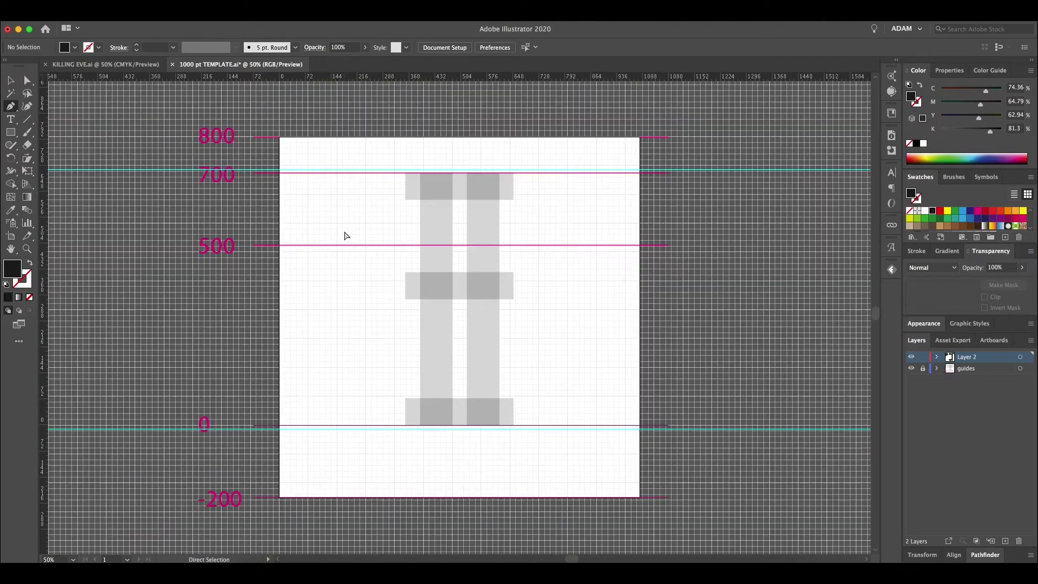
pyautogui.press('v')
pyautogui.hscroll(-1, 432, 199)
pyautogui.scroll(-1, 433, 199)
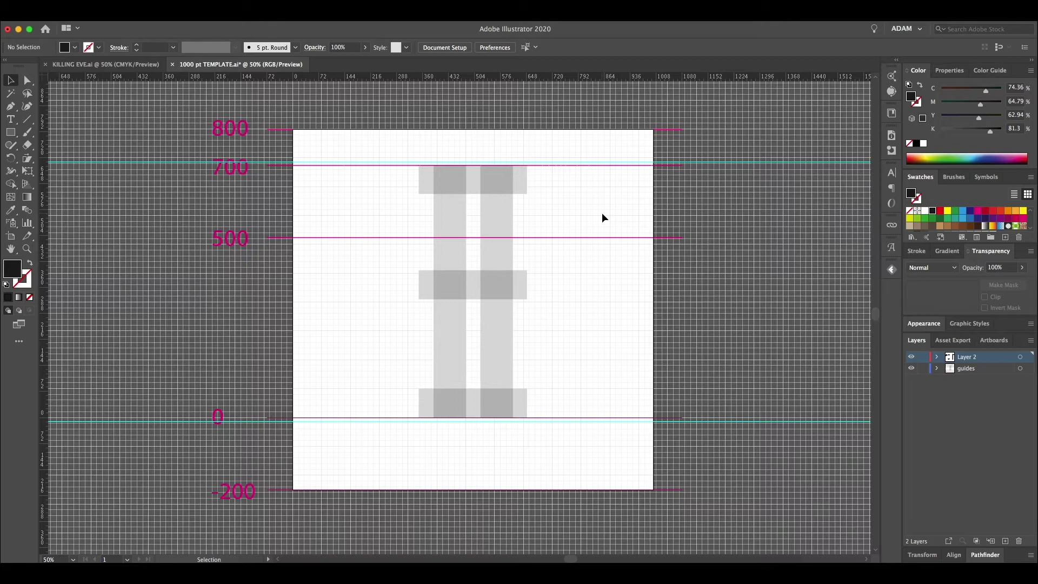
pyautogui.moveTo(209, 110); pyautogui.dragTo(368, 524)
pyautogui.press('a')
pyautogui.press('super+Tab')
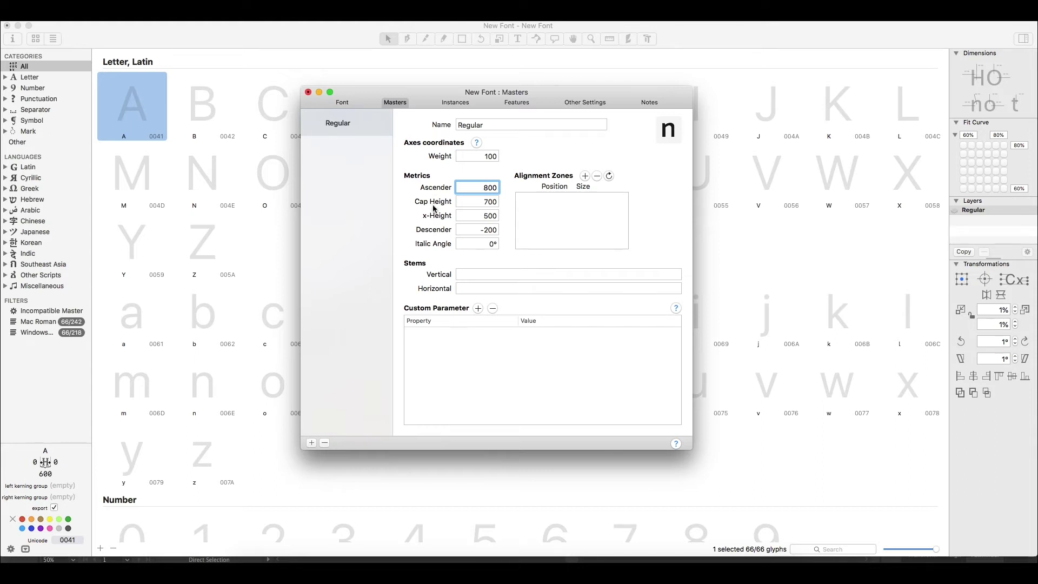
pyautogui.press('super+Tab')
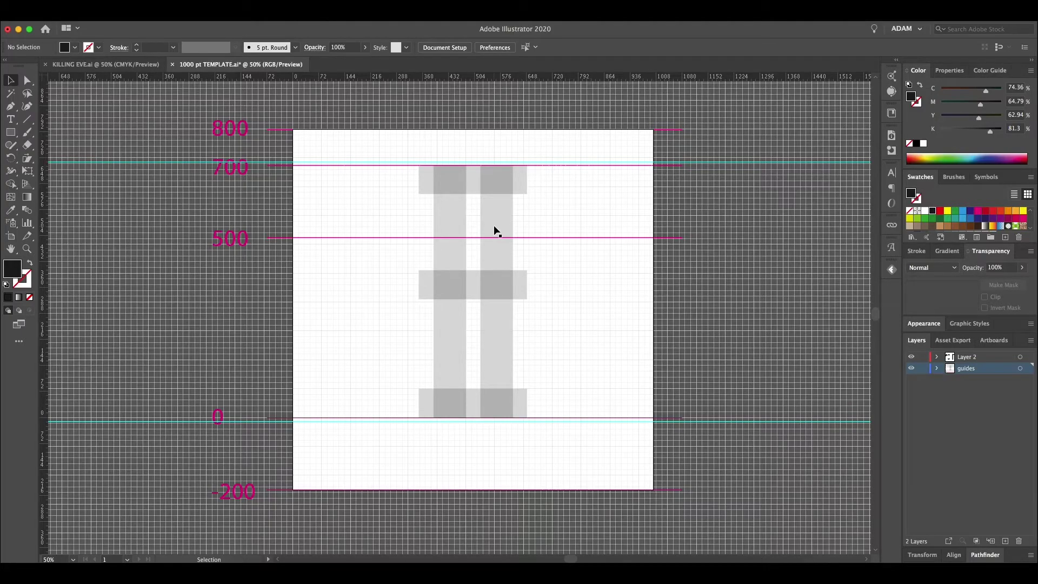
# Examine the template's grey vertical stem guide and its three horizontal bar guides
pyautogui.click(458, 209)
pyautogui.click(474, 296)
pyautogui.click(473, 408)
pyautogui.keyDown('shift'); pyautogui.click(477, 294); pyautogui.keyUp('shift')
pyautogui.keyDown('shift'); pyautogui.click(475, 185); pyautogui.keyUp('shift')
pyautogui.click(550, 202)
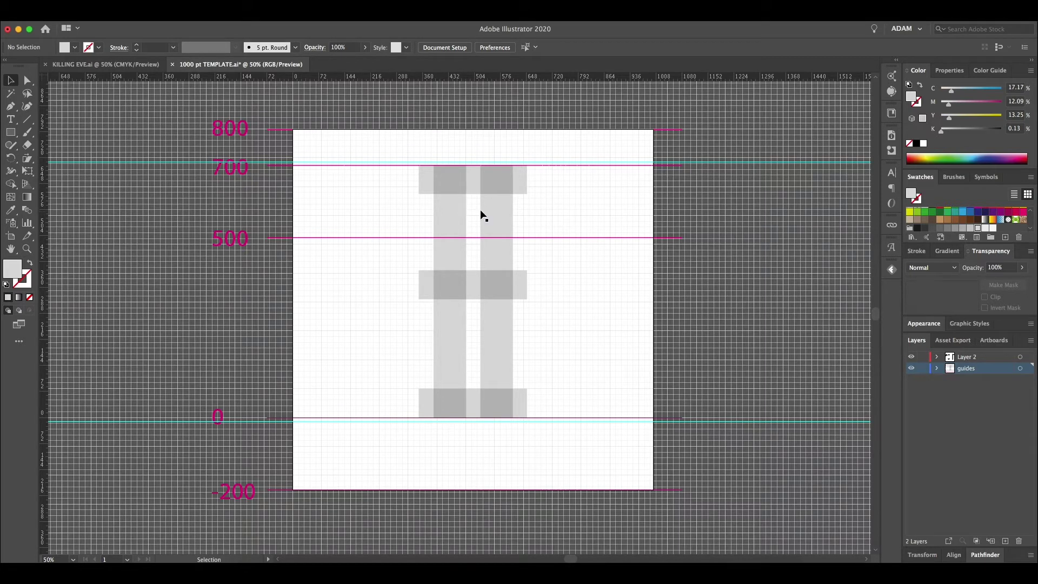
pyautogui.click(460, 211)
pyautogui.click(587, 202)
pyautogui.press('a')
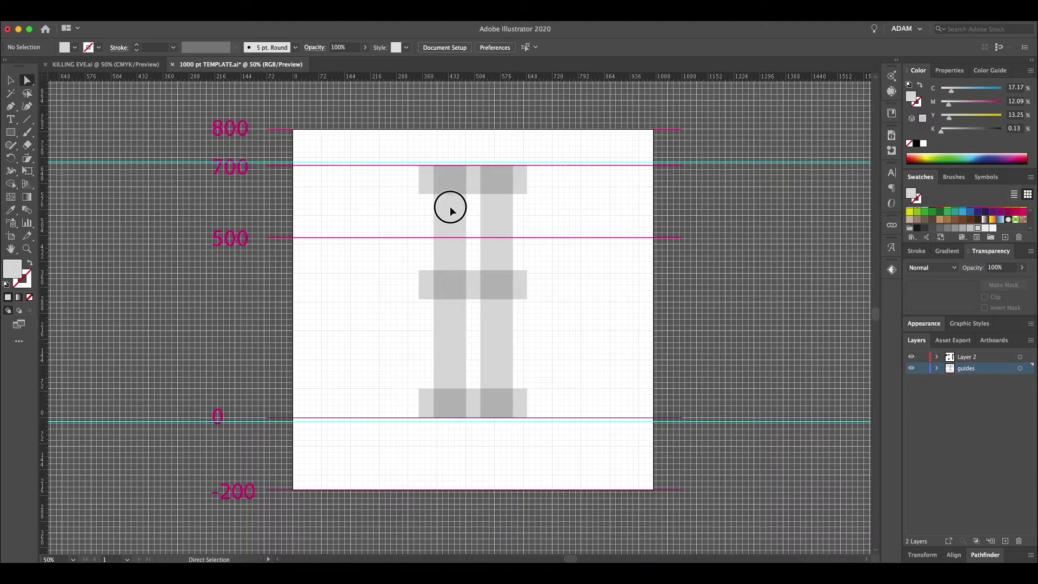
# Copy the template's first vertical stem and top bar into Layer 2 and lock the guides layer
pyautogui.click(450, 206)
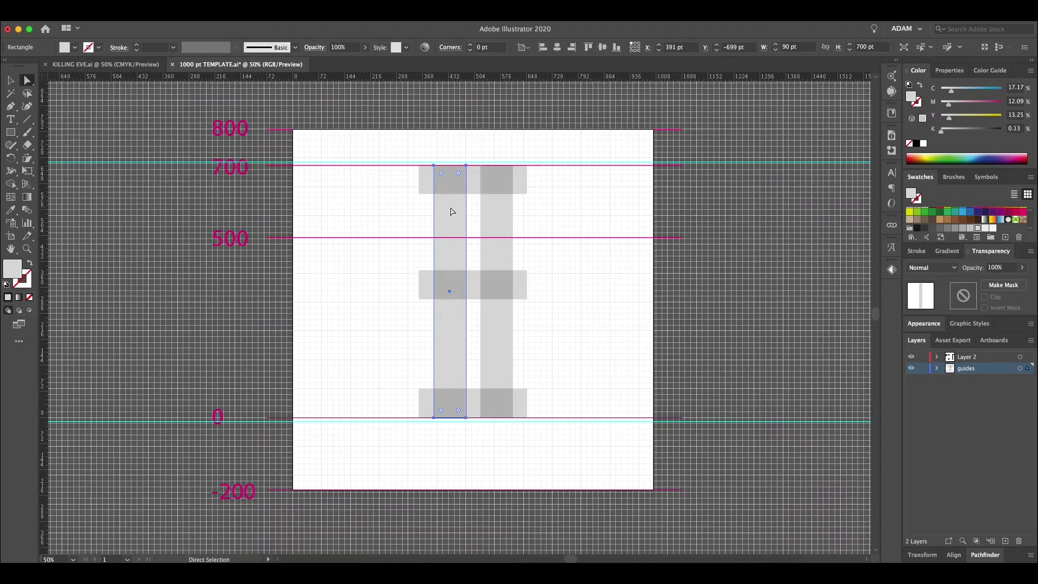
pyautogui.keyDown('shift'); pyautogui.click(520, 183); pyautogui.keyUp('shift')
pyautogui.press('v')
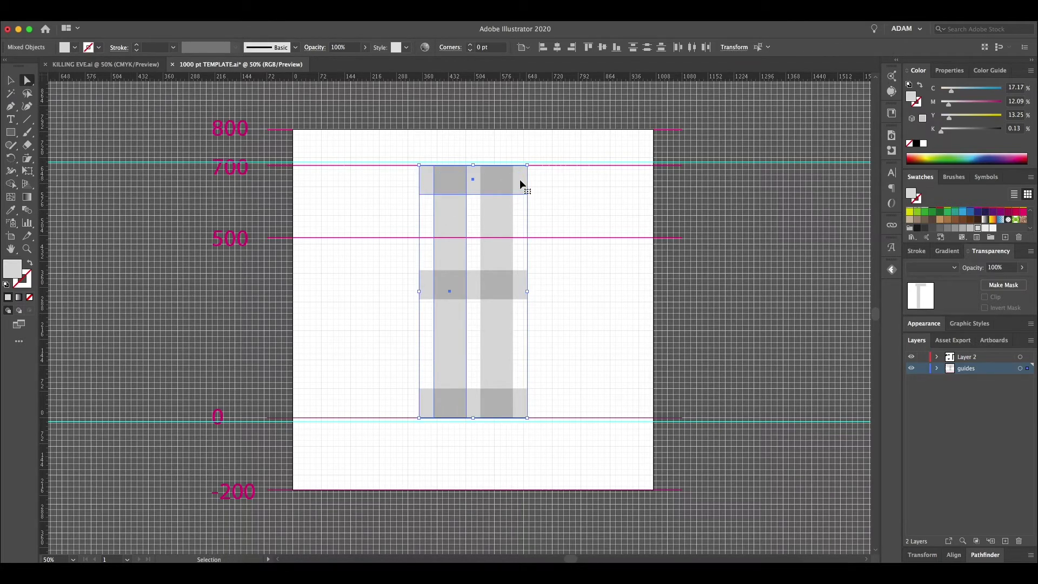
pyautogui.press('a')
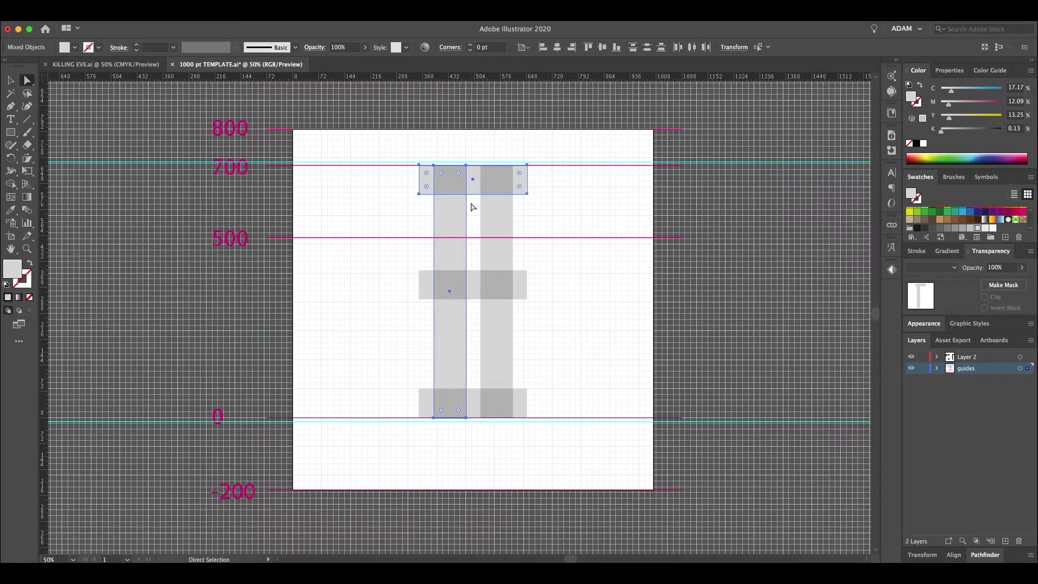
pyautogui.click(992, 359)
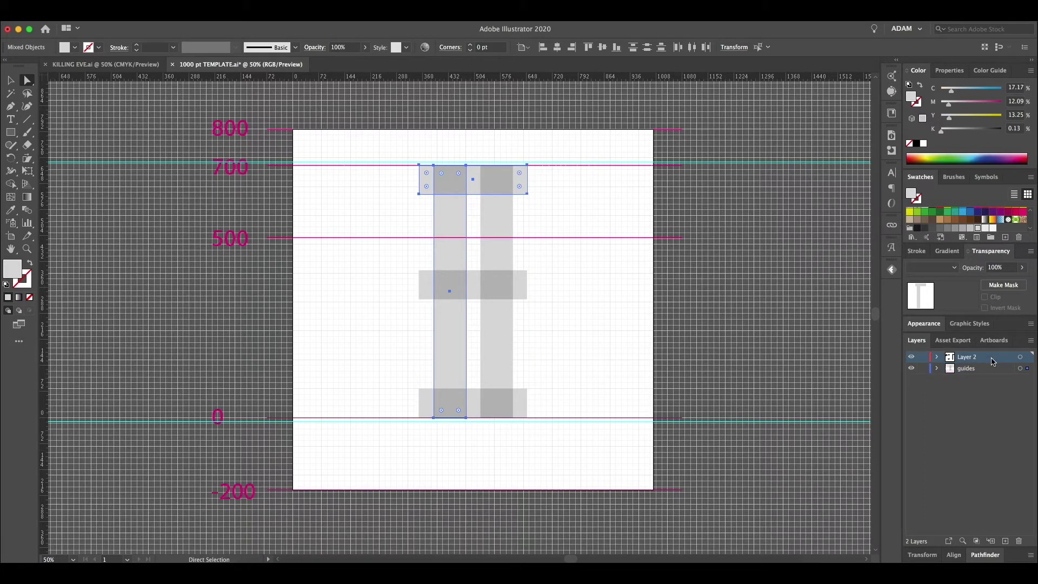
pyautogui.click(925, 371)
pyautogui.press('cmd+v')
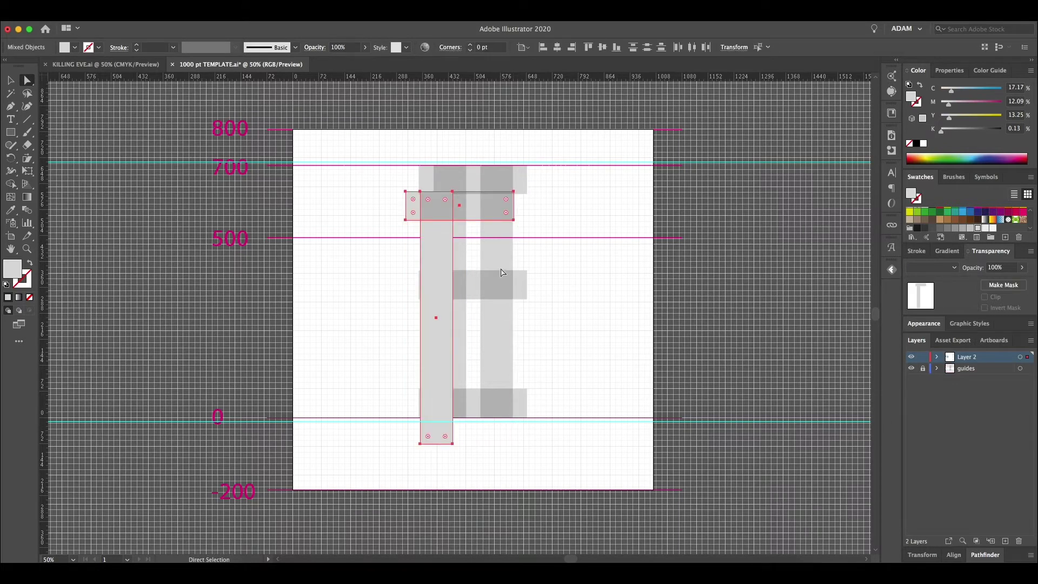
# Move the copied stem and bar to the artboard's left edge at the 700 line and fill them black
pyautogui.press('v')
pyautogui.moveTo(475, 211); pyautogui.dragTo(363, 187)
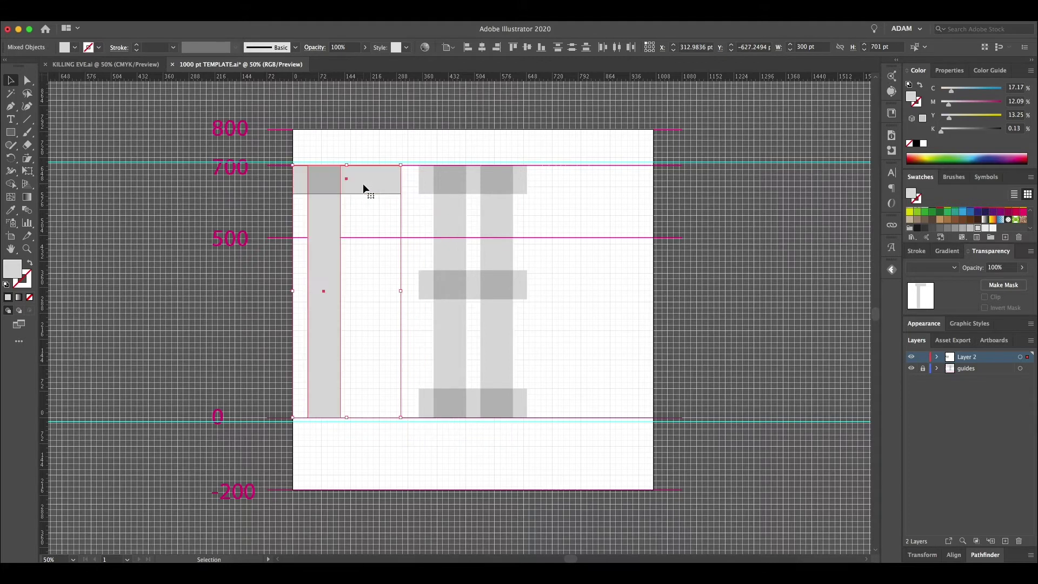
pyautogui.click(329, 234)
pyautogui.click(917, 144)
pyautogui.click(586, 212)
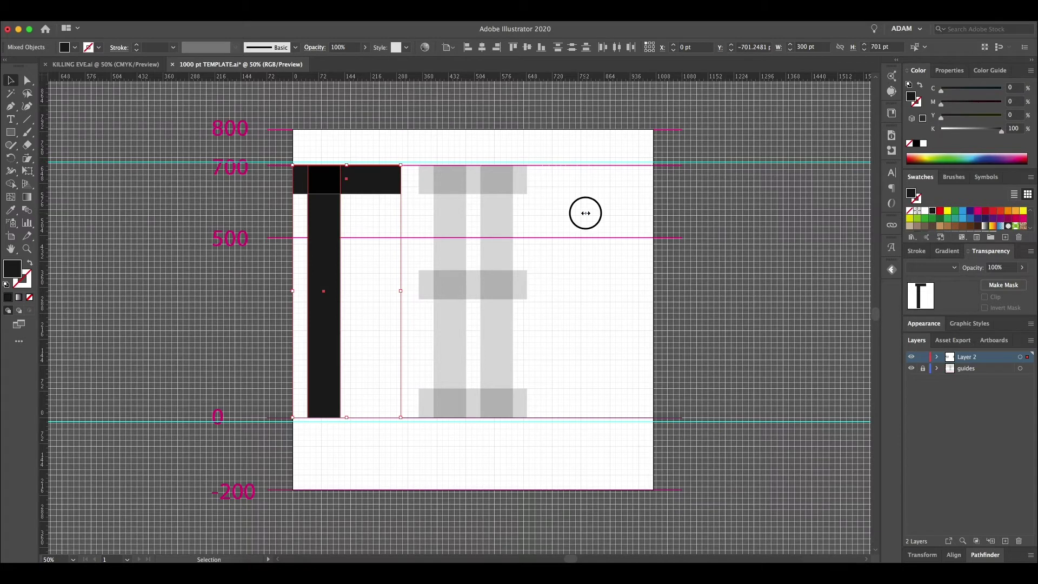
# Check the dimensions of the black vertical stem and the black horizontal bar
pyautogui.click(339, 220)
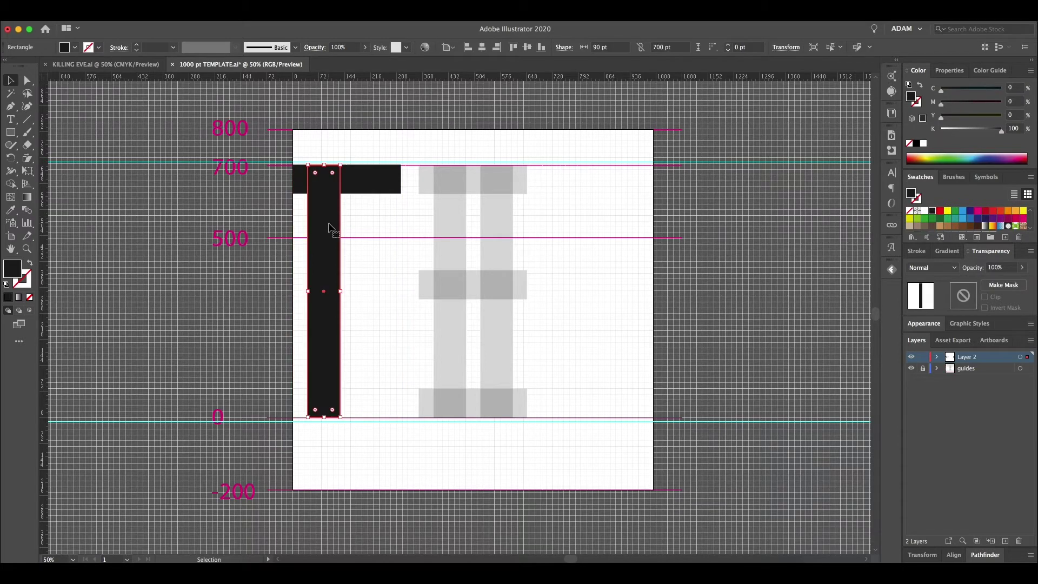
pyautogui.click(374, 211)
pyautogui.click(357, 181)
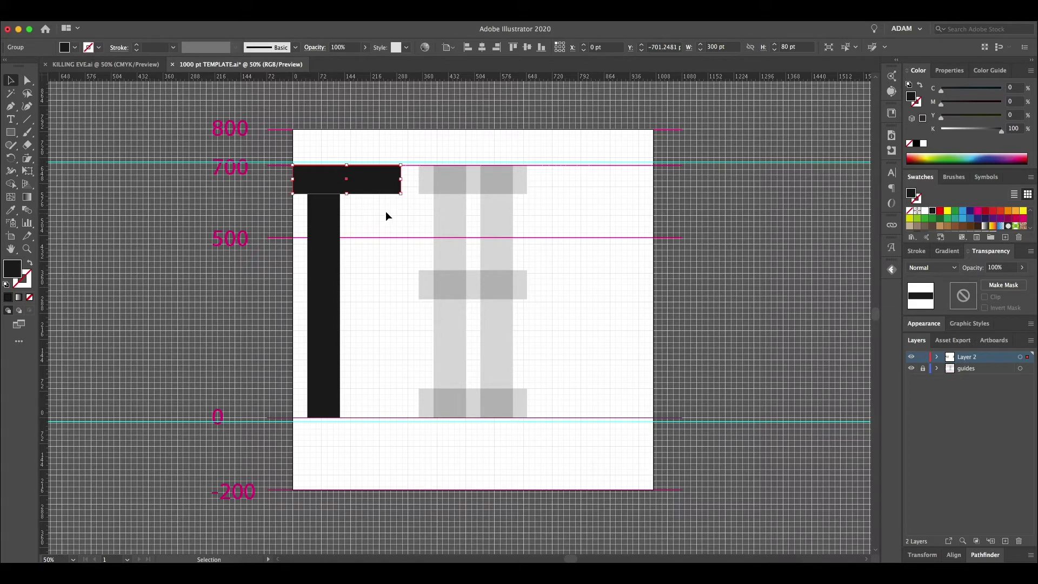
pyautogui.click(336, 219)
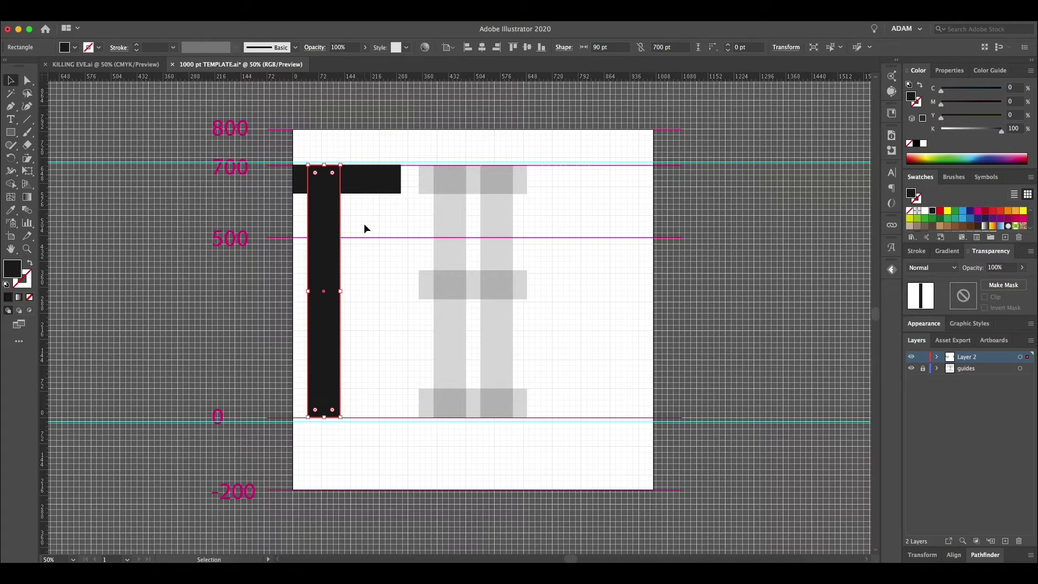
pyautogui.click(366, 226)
# Duplicate the black stem onto the first stem guide and the black bar onto its top, aligned with the stem's left edge
pyautogui.click(331, 222)
pyautogui.moveTo(326, 222); pyautogui.dragTo(451, 222)
pyautogui.click(361, 187)
pyautogui.moveTo(358, 187); pyautogui.dragTo(499, 185)
pyautogui.click(550, 238)
# Duplicate the new stem's top bar to the middle and baseline bar guides to form an E
pyautogui.click(517, 179)
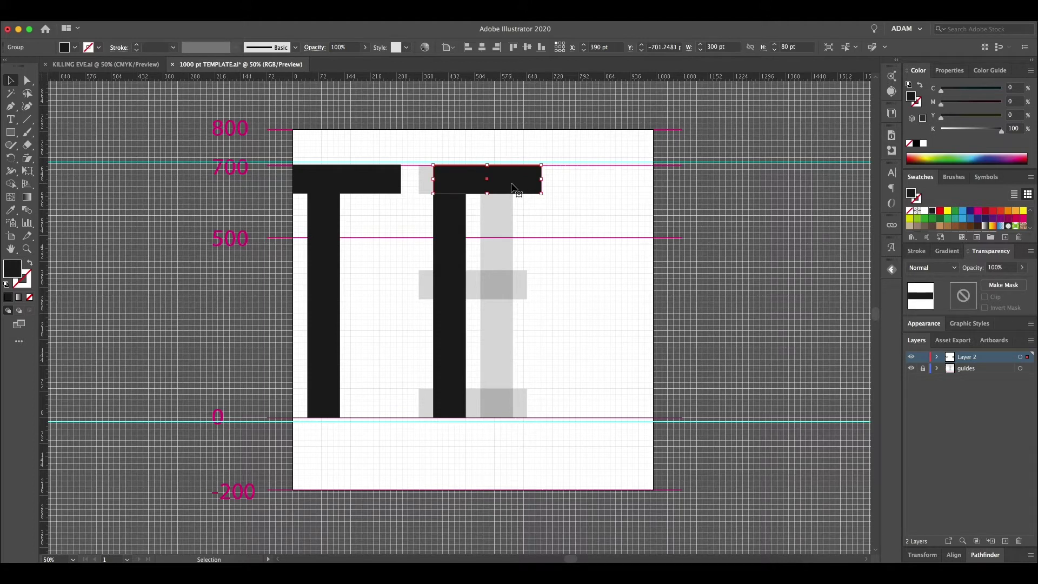
pyautogui.moveTo(513, 187); pyautogui.dragTo(514, 404)
pyautogui.click(543, 338)
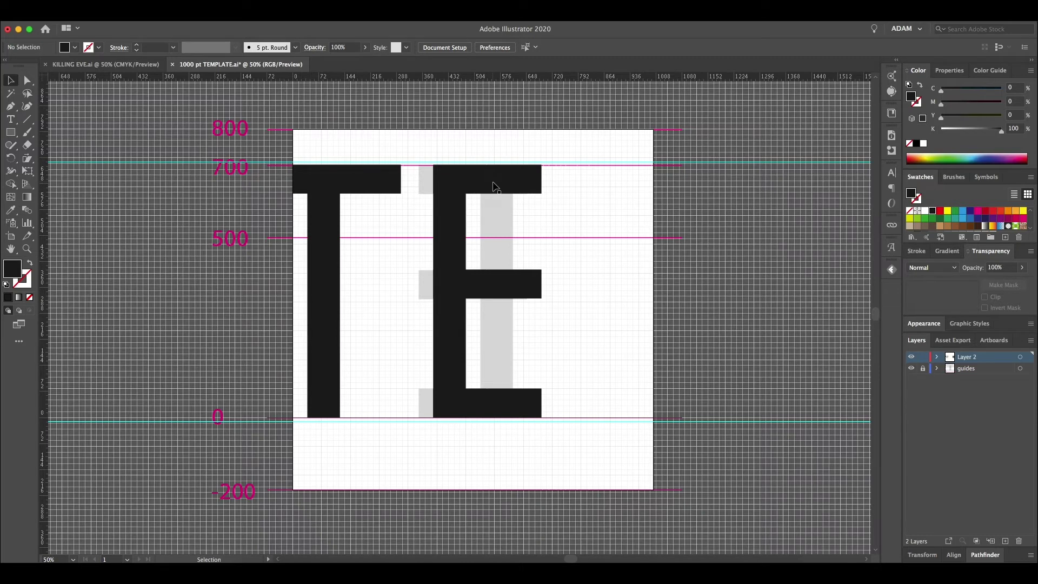
# Narrow the E's top arm from its right end, trying 190 pt and settling on a width of 175 pt
pyautogui.click(493, 187)
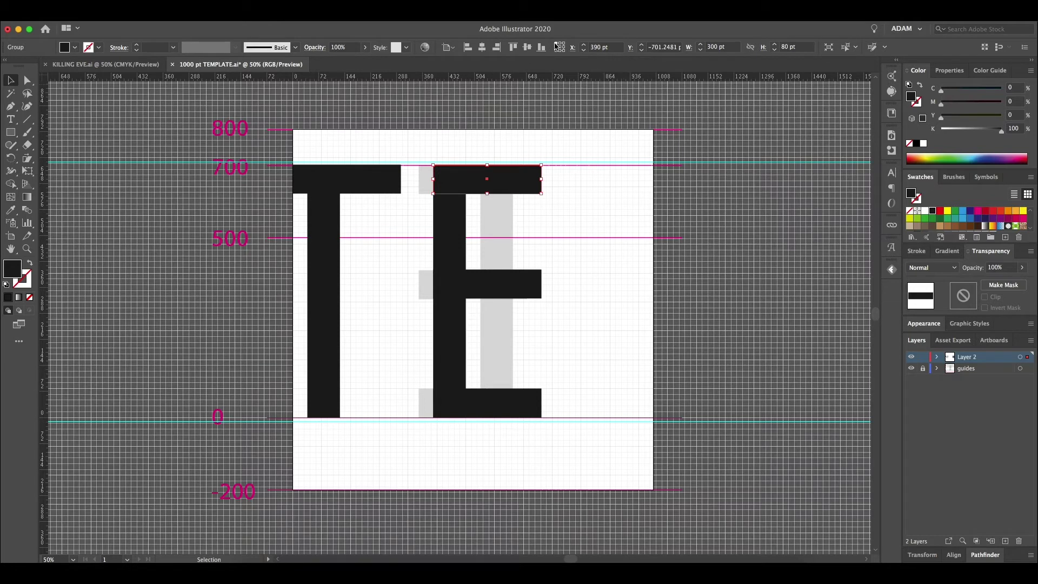
pyautogui.click(727, 48)
pyautogui.write('190')
pyautogui.press('Return')
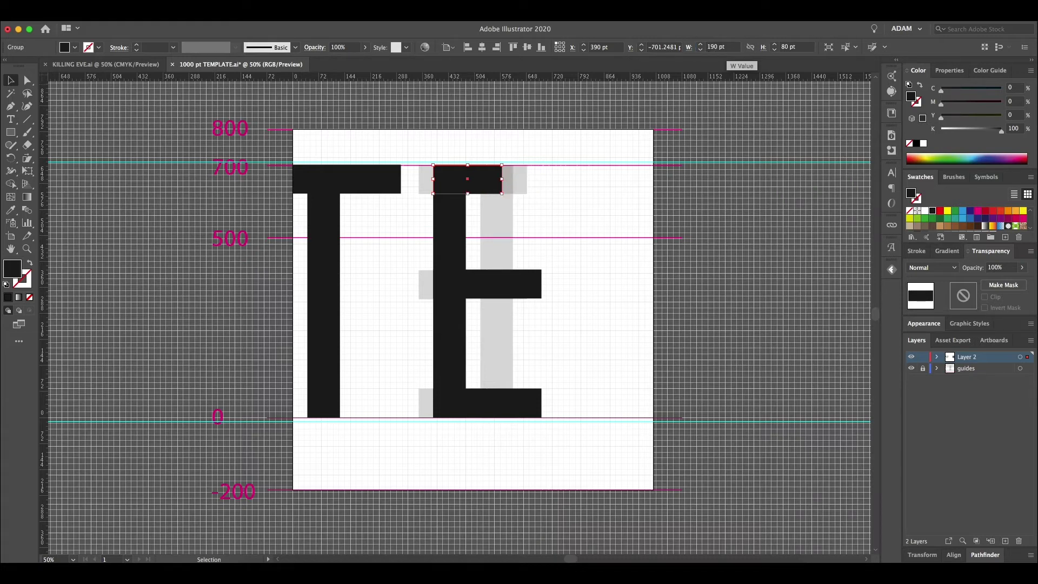
pyautogui.click(727, 48)
pyautogui.write('175')
pyautogui.press('Return')
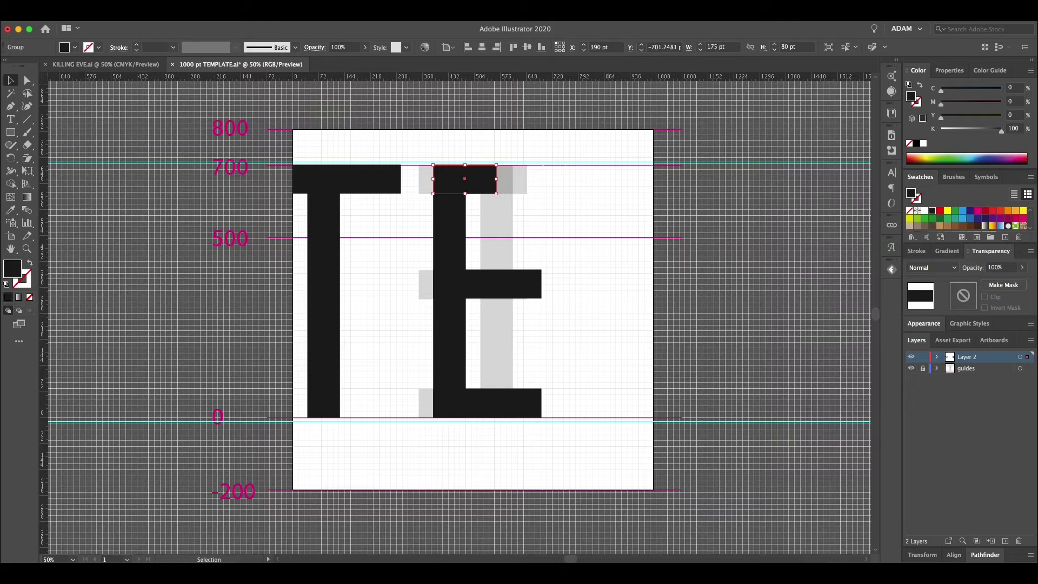
# Set the width of the E's bottom arm to 175 pt
pyautogui.click(522, 410)
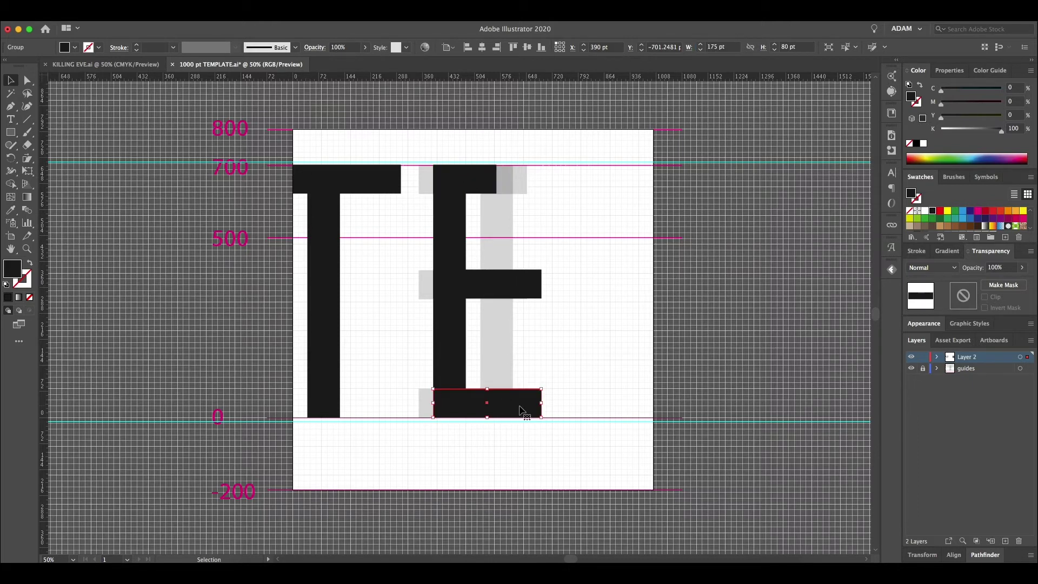
pyautogui.click(721, 50)
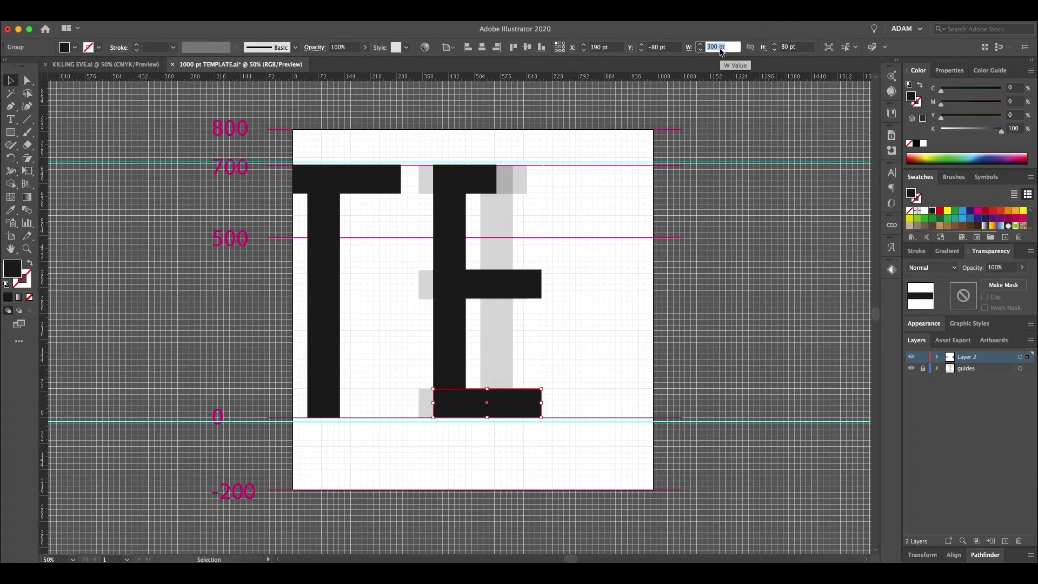
pyautogui.write('175')
pyautogui.press('Return')
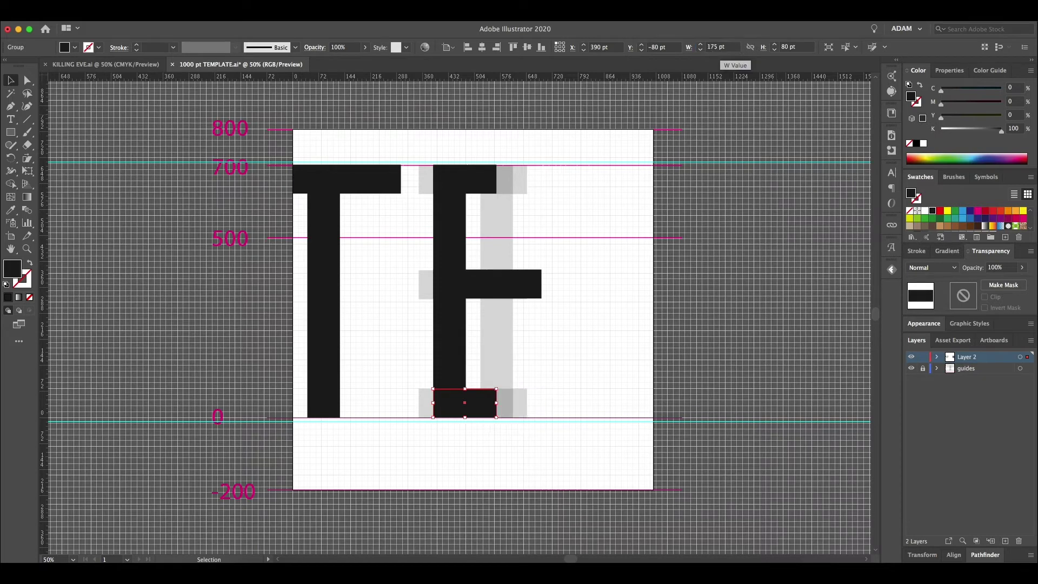
# Set the width of the E's middle arm to 170 pt and deselect it
pyautogui.click(508, 290)
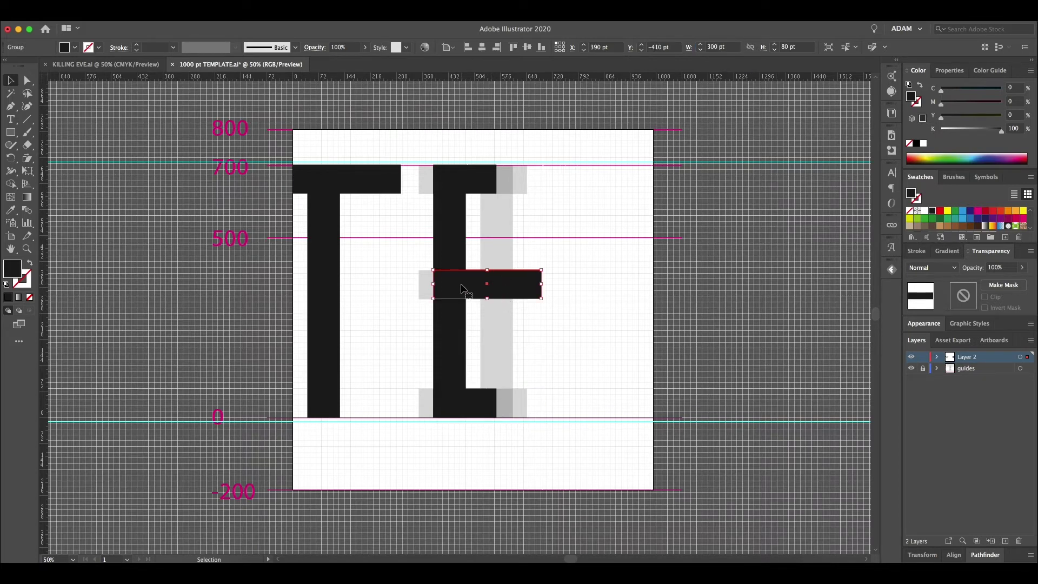
pyautogui.click(719, 50)
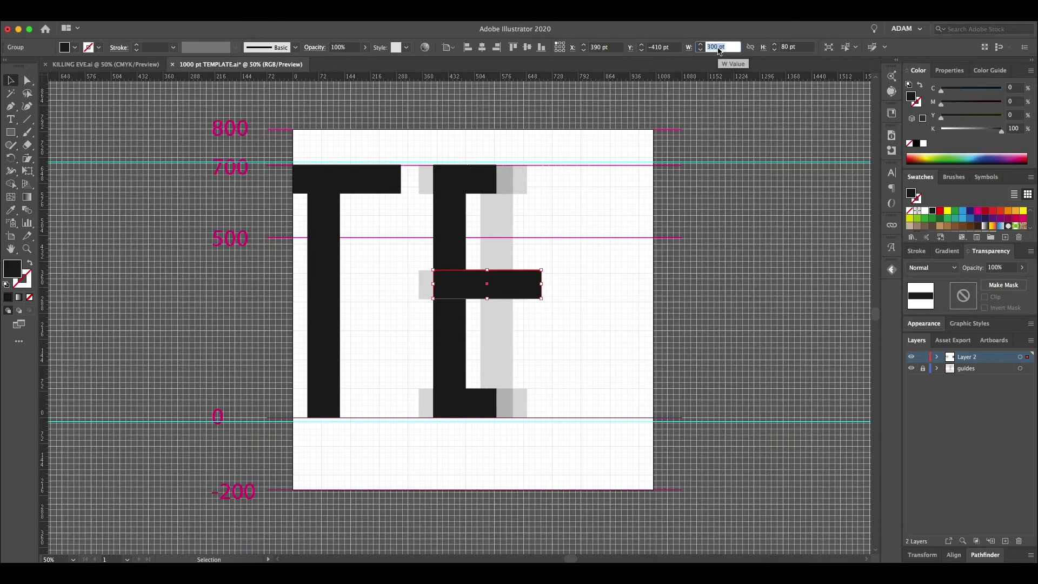
pyautogui.write('170')
pyautogui.press('Return')
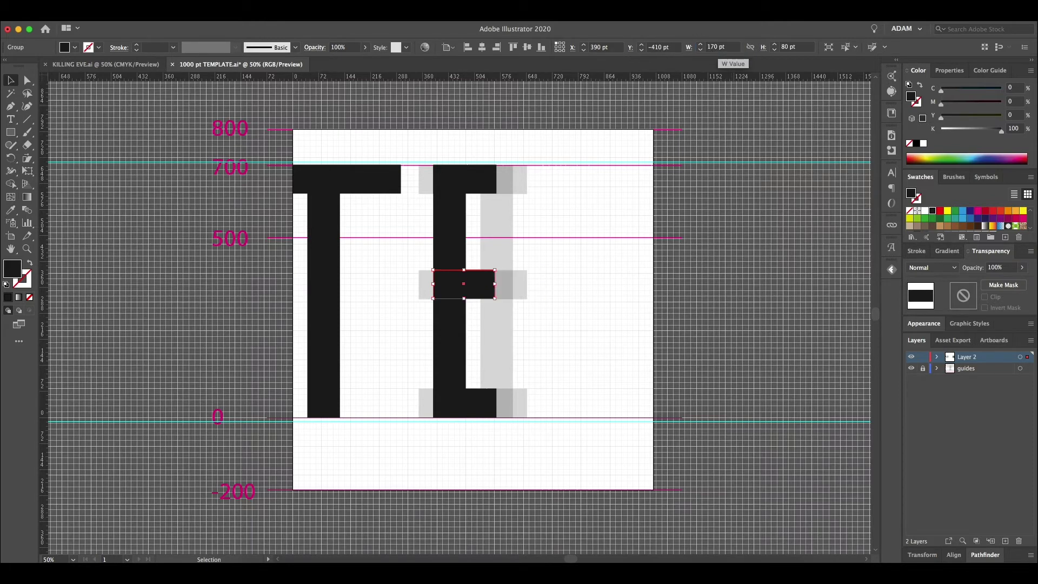
pyautogui.click(615, 223)
# Compare the E's three arms by selecting them together and then the middle arm against the top one
pyautogui.hscroll(-3, 623, 217)
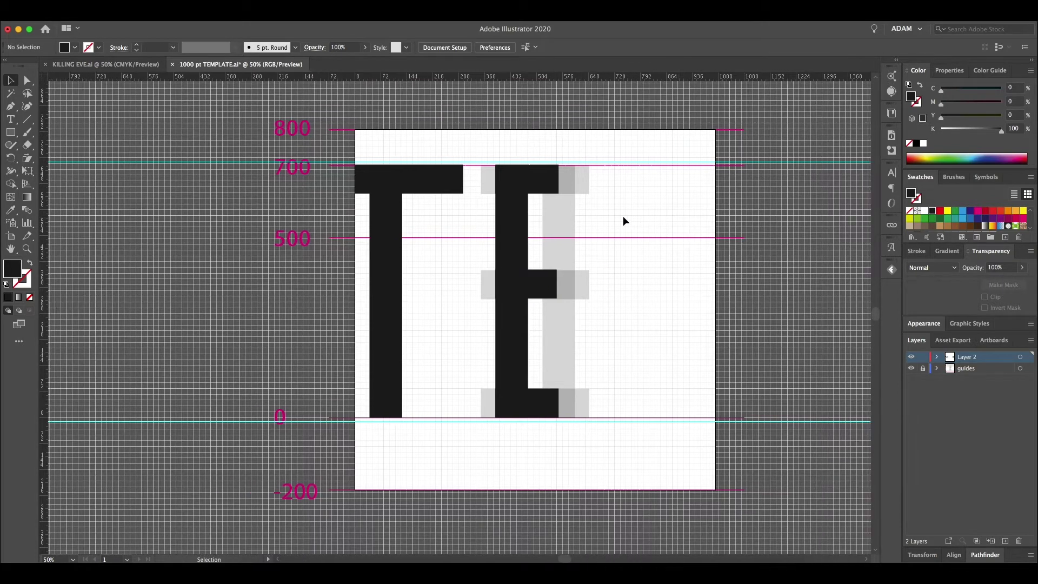
pyautogui.click(540, 175)
pyautogui.keyDown('shift'); pyautogui.click(545, 277); pyautogui.keyUp('shift')
pyautogui.keyDown('shift'); pyautogui.click(547, 400); pyautogui.keyUp('shift')
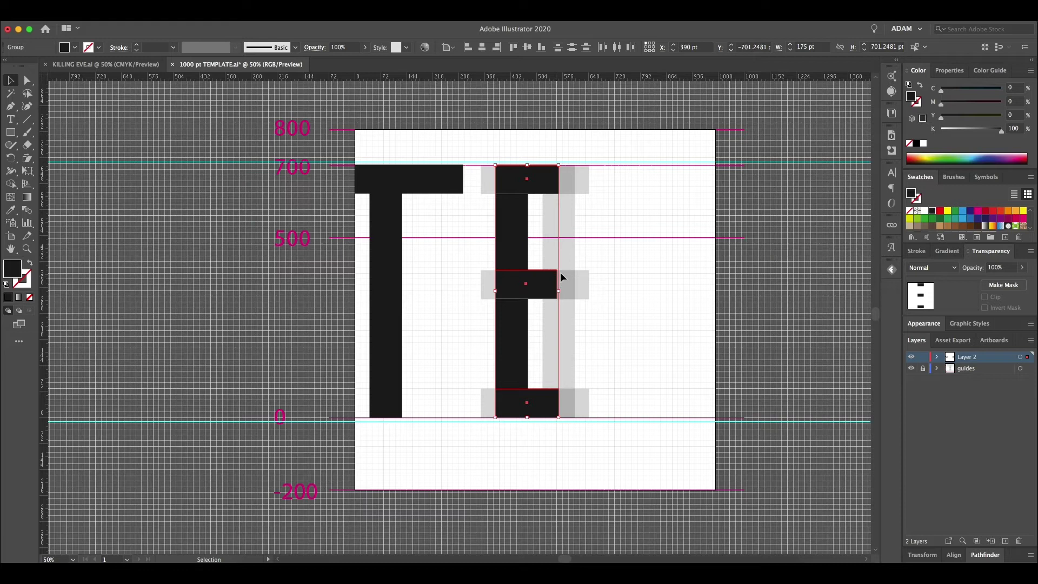
pyautogui.click(535, 284)
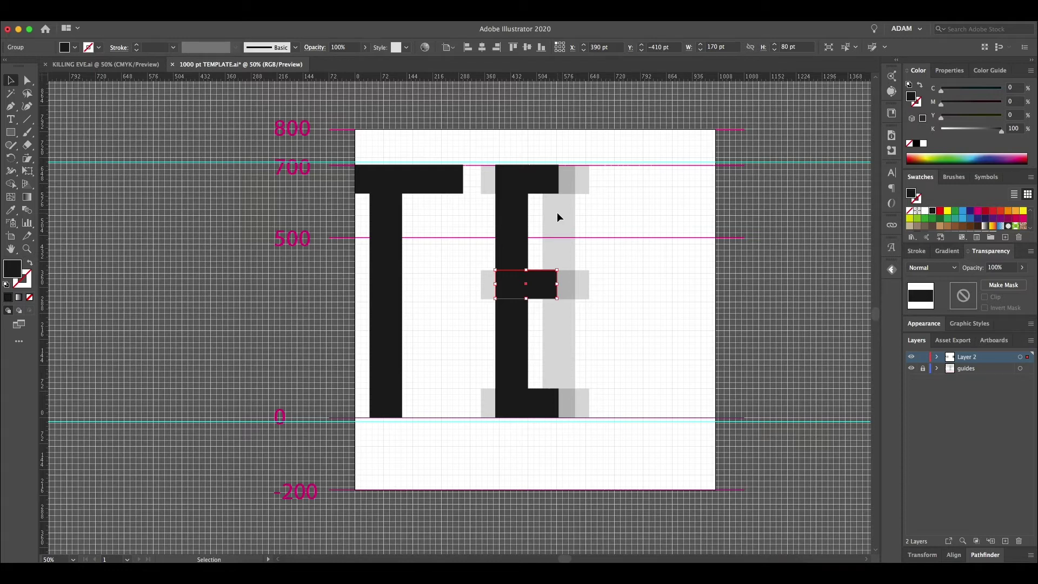
pyautogui.keyDown('shift'); pyautogui.click(546, 186); pyautogui.keyUp('shift')
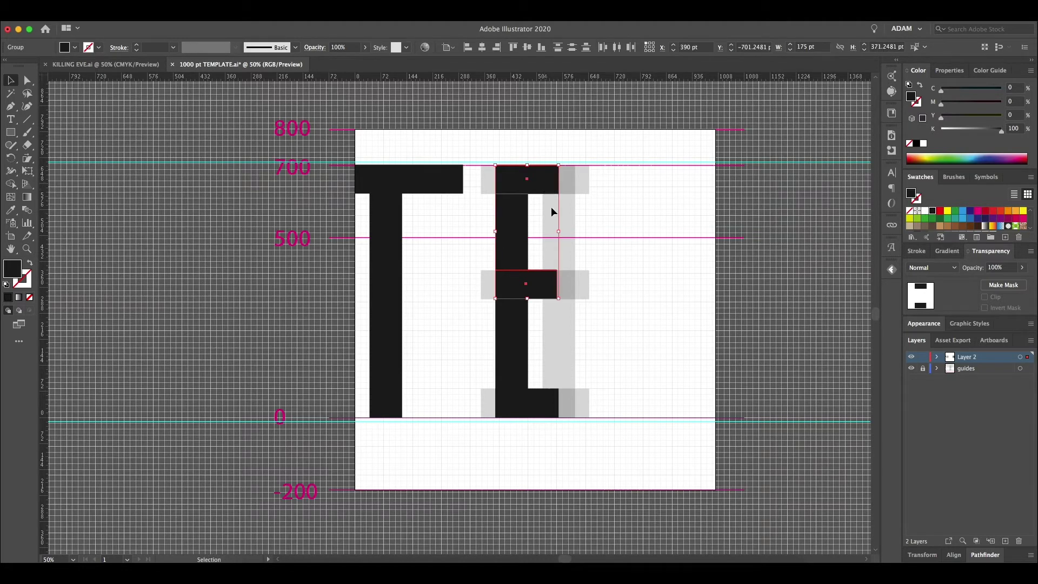
pyautogui.keyDown('shift'); pyautogui.click(537, 171); pyautogui.keyUp('shift')
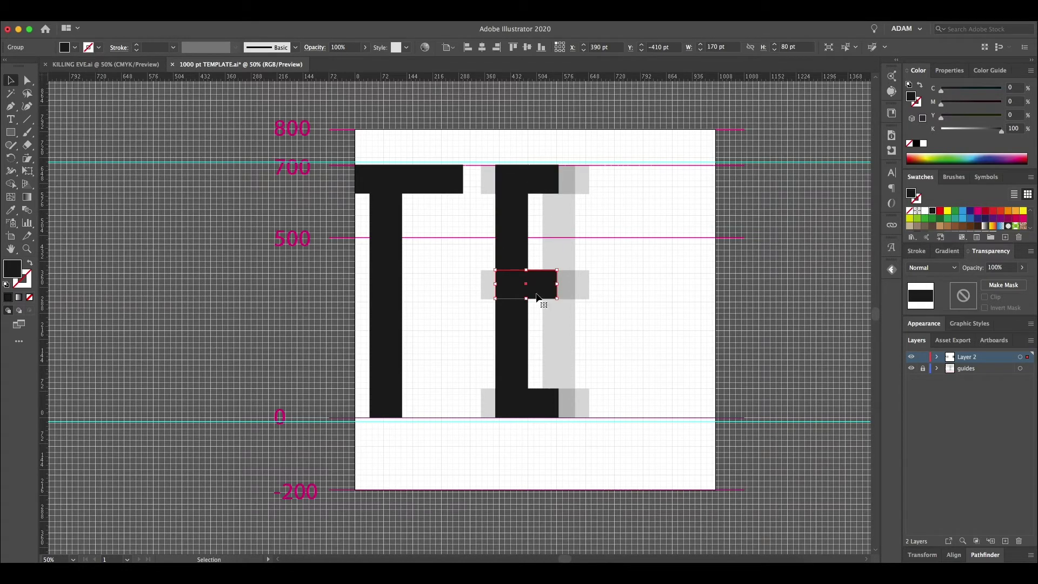
pyautogui.click(595, 259)
pyautogui.click(544, 294)
pyautogui.click(582, 346)
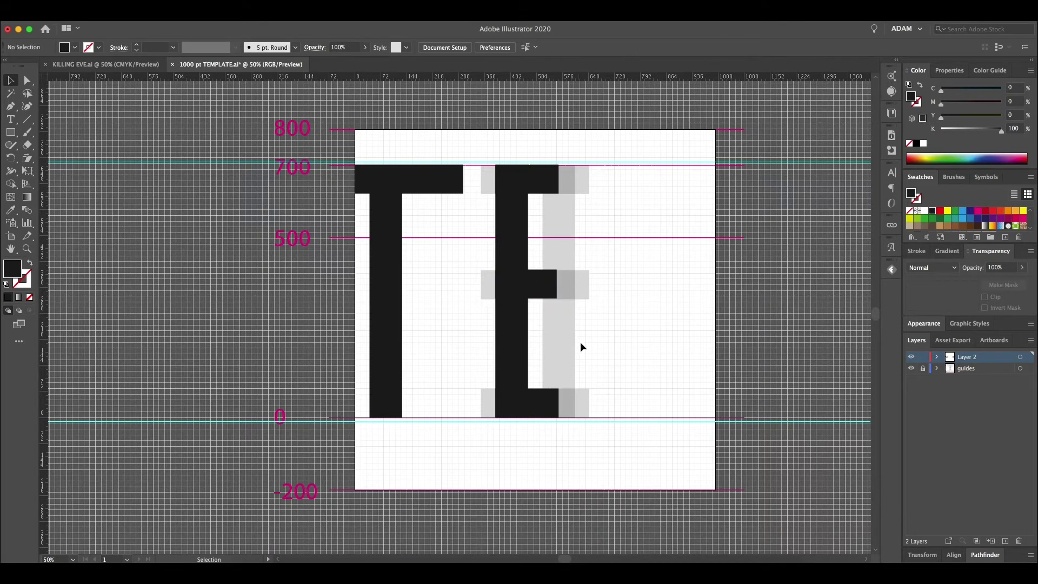
# Group the E's stem and three arms, and move the letter off the artboard to its right
pyautogui.moveTo(533, 238); pyautogui.dragTo(514, 179)
pyautogui.hscroll(5, 622, 201)
pyautogui.scroll(1, 623, 198)
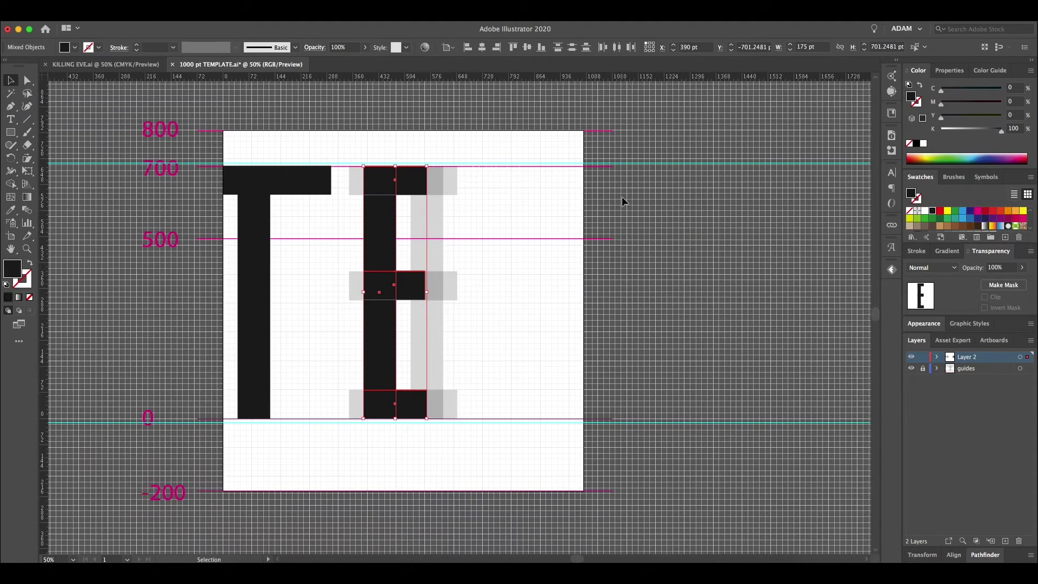
pyautogui.hotkey('ctrl', 'g')
pyautogui.click(381, 216)
pyautogui.moveTo(381, 215); pyautogui.dragTo(683, 216)
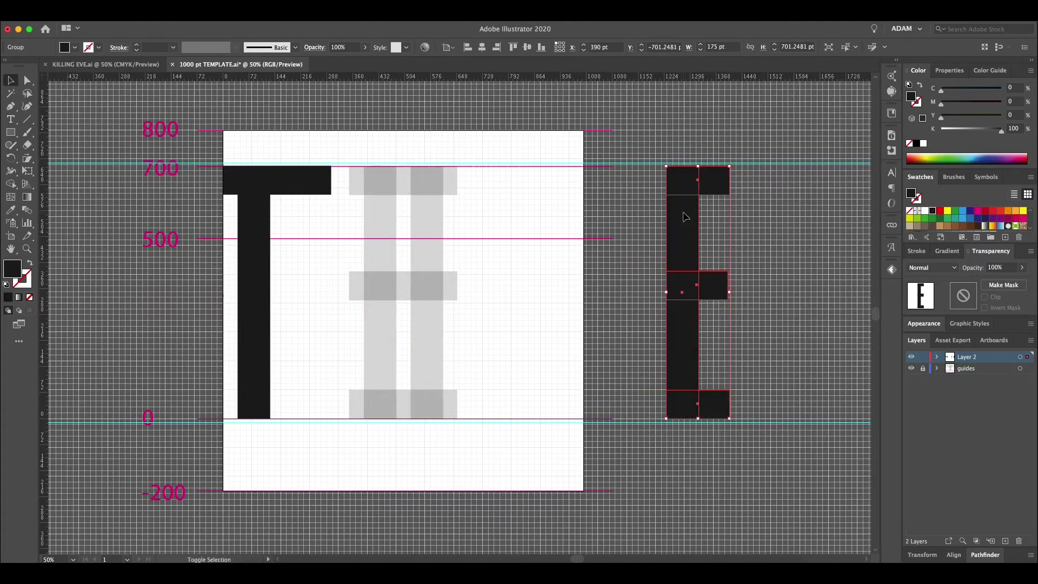
pyautogui.click(441, 225)
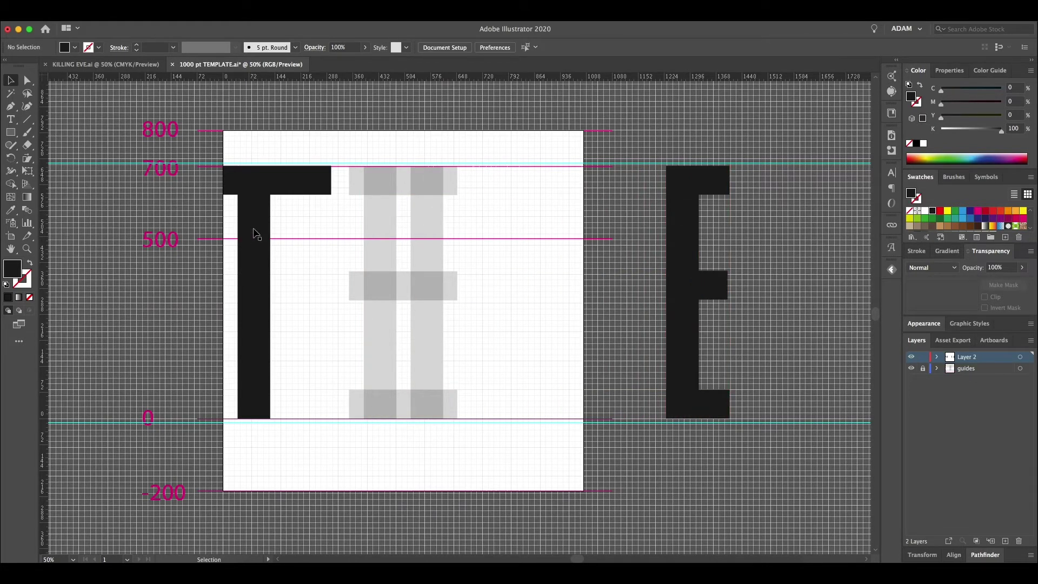
pyautogui.hscroll(-1, 343, 229)
pyautogui.moveTo(259, 234); pyautogui.dragTo(382, 234)
pyautogui.scroll(1, 385, 236)
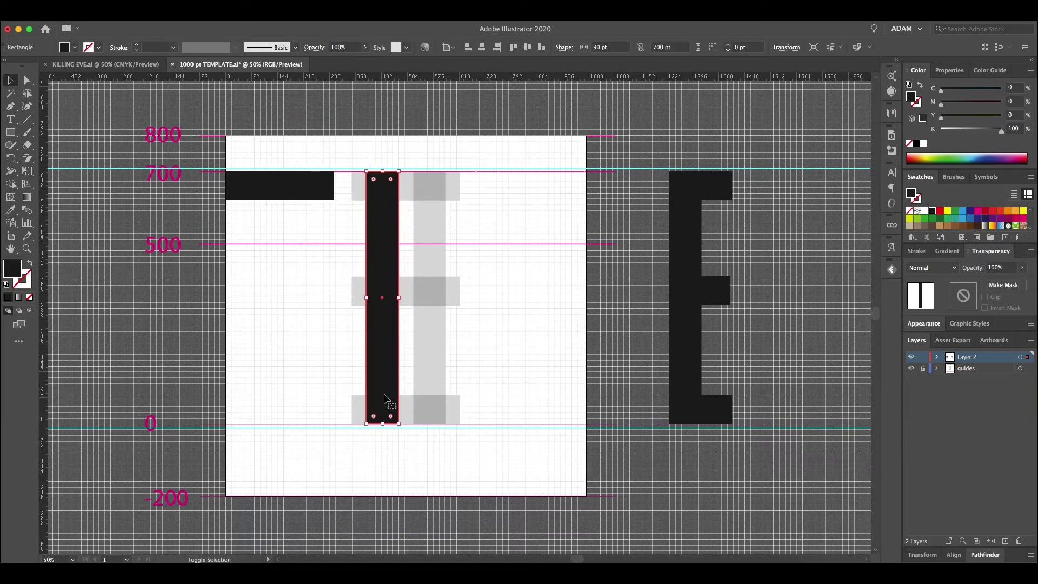
pyautogui.press('super+z')
# Duplicate the T's stem onto the grey template and position the copy at about X 368 pt
pyautogui.moveTo(264, 308); pyautogui.dragTo(386, 310)
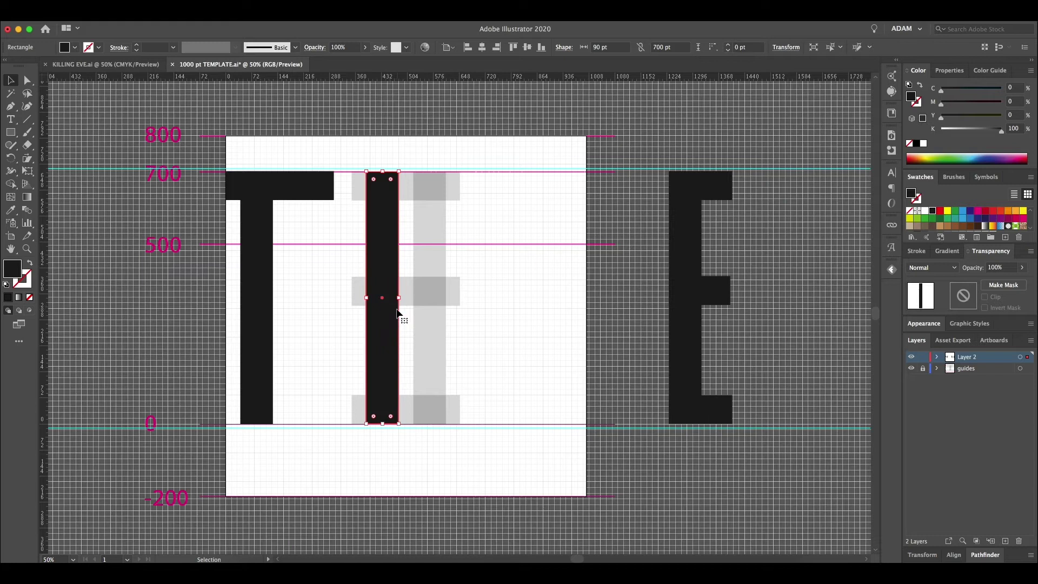
pyautogui.moveTo(466, 306); pyautogui.dragTo(487, 306)
pyautogui.click(408, 328)
pyautogui.moveTo(408, 329)
pyautogui.mouseDown()
pyautogui.moveTo(391, 326)
pyautogui.moveTo(401, 335)
pyautogui.mouseUp()
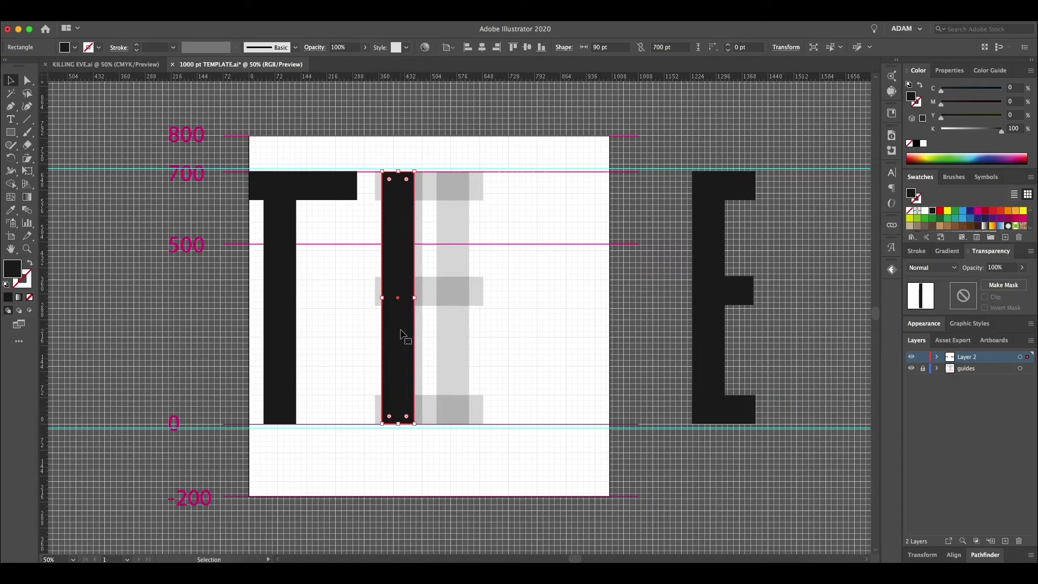
pyautogui.click(456, 248)
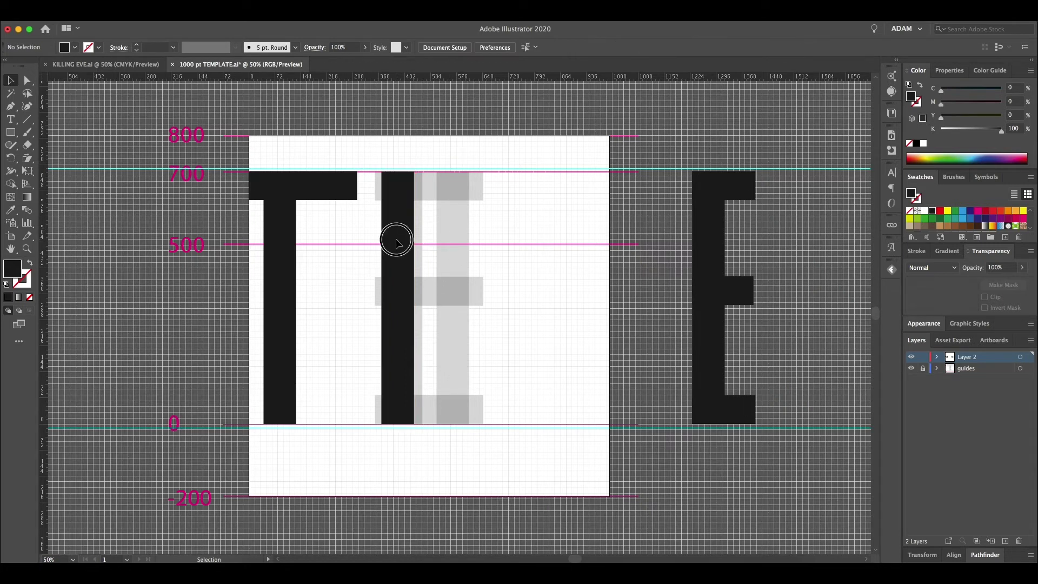
# Shear the copied stem to the right about the centre of its base, to an overall width of about 187 pt
pyautogui.click(398, 241)
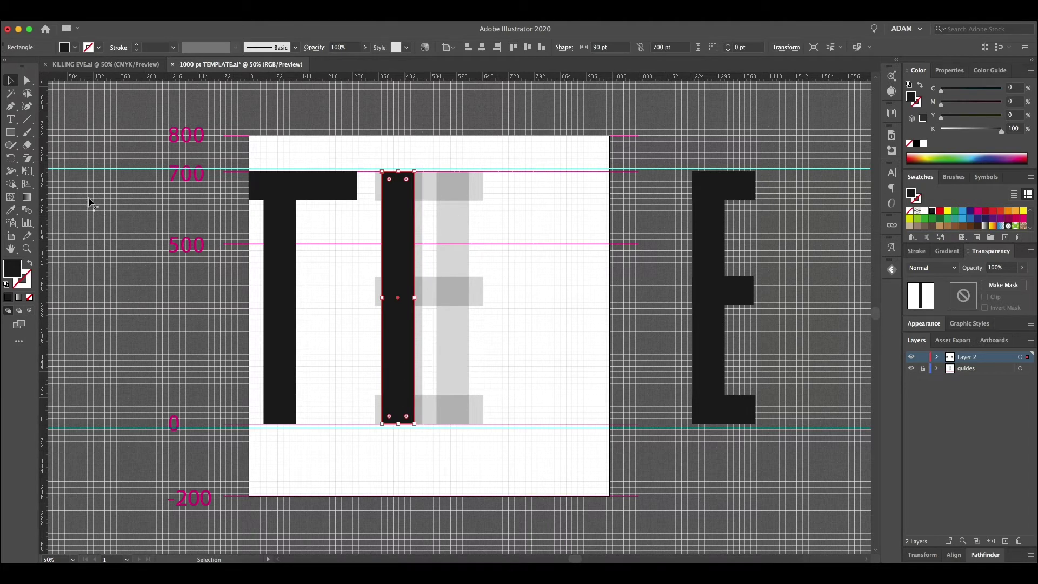
pyautogui.click(28, 159)
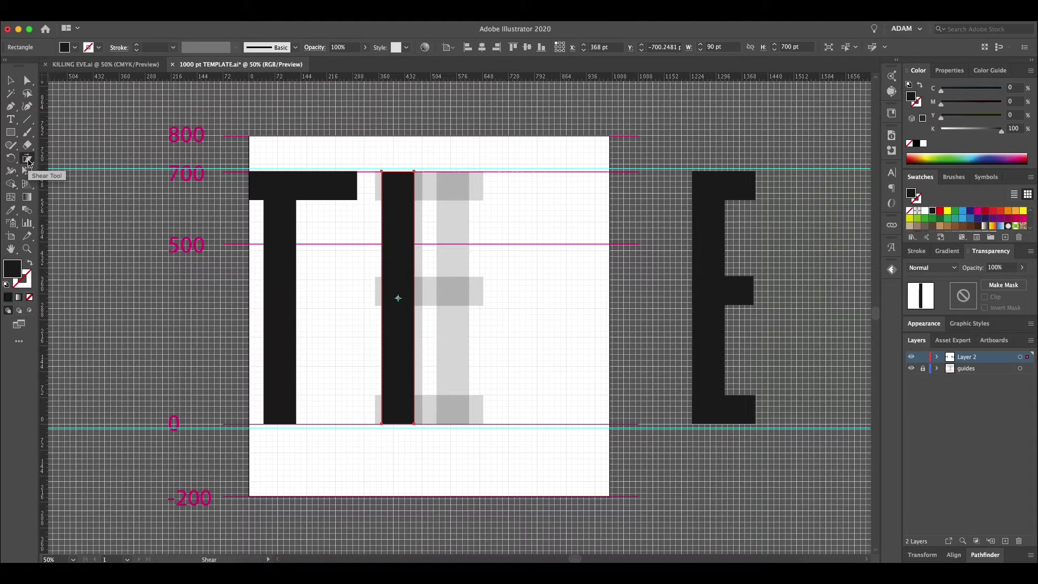
pyautogui.click(396, 425)
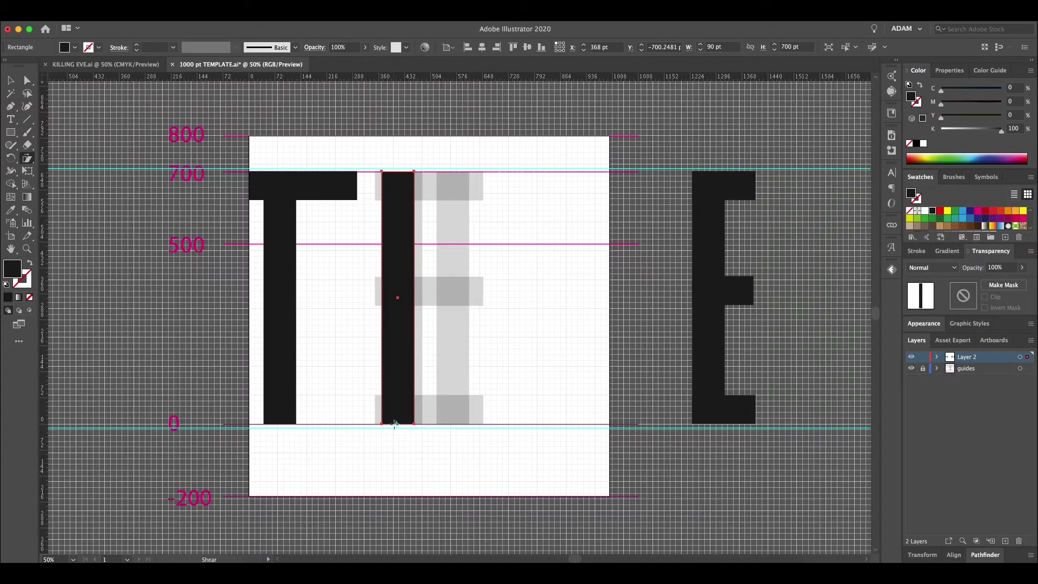
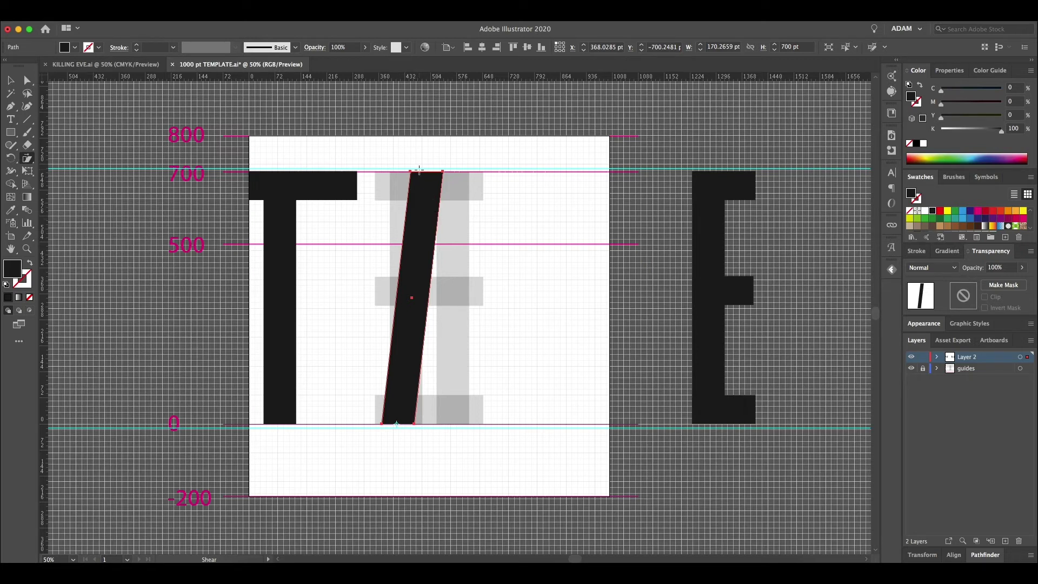
pyautogui.moveTo(417, 168); pyautogui.dragTo(424, 171)
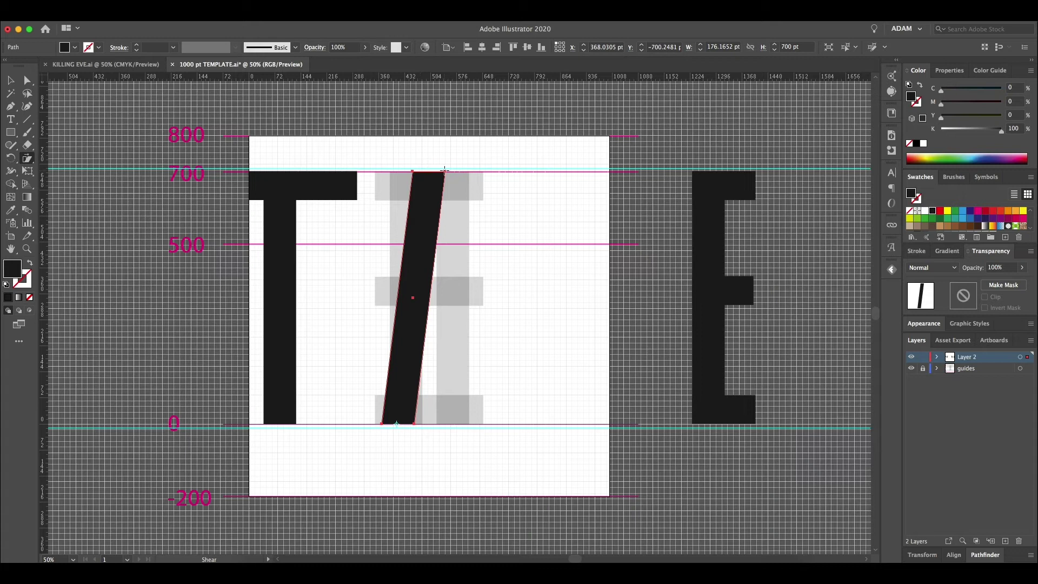
pyautogui.moveTo(429, 179); pyautogui.dragTo(430, 179)
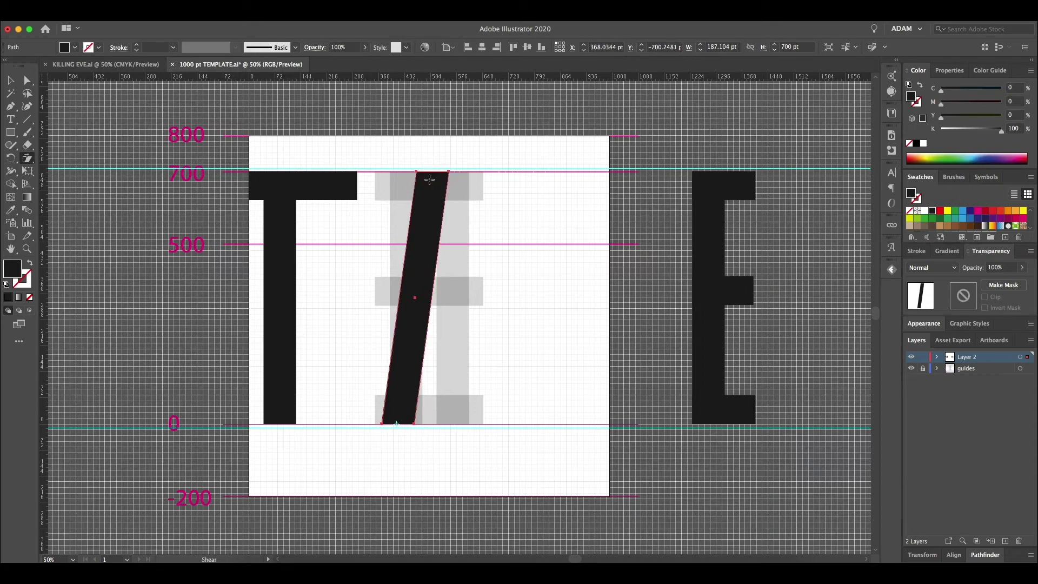
# Reflect a copy of the slanted stem across the vertical axis and shift it to X 465 pt as the A's right leg
pyautogui.press('v')
pyautogui.press('a')
pyautogui.press('v')
pyautogui.press('a')
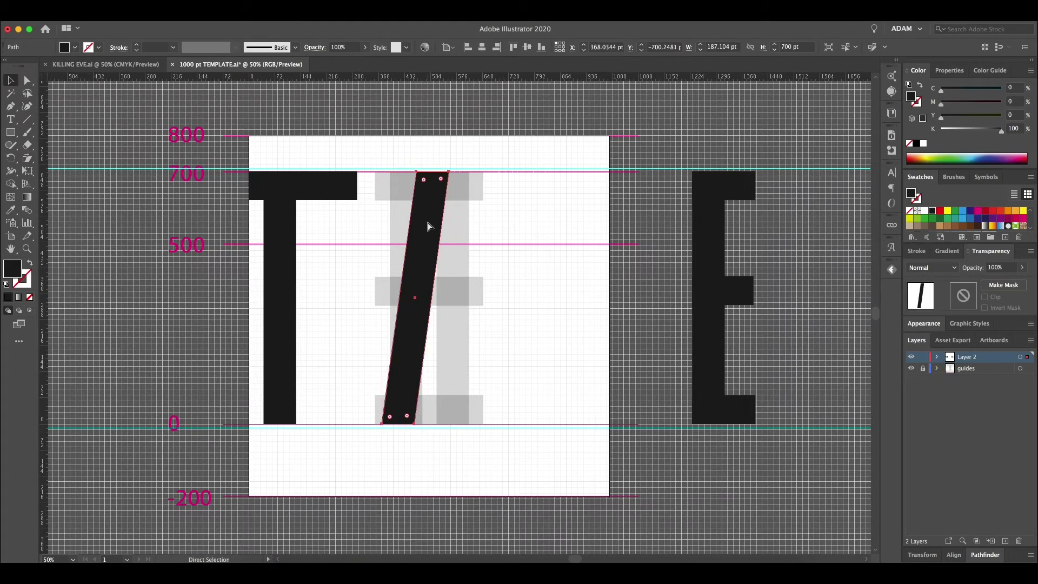
pyautogui.press('v')
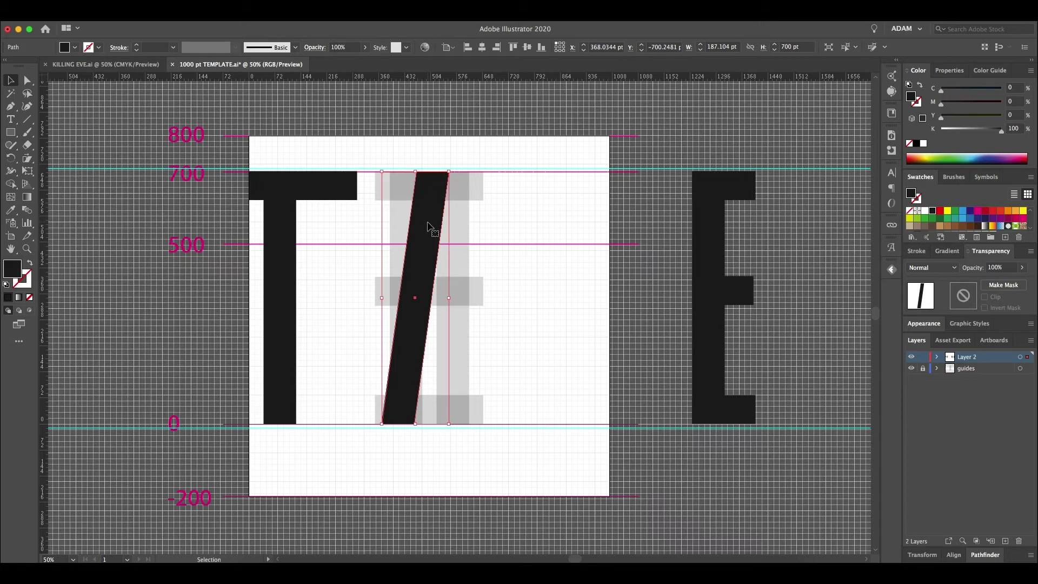
pyautogui.rightClick(427, 223)
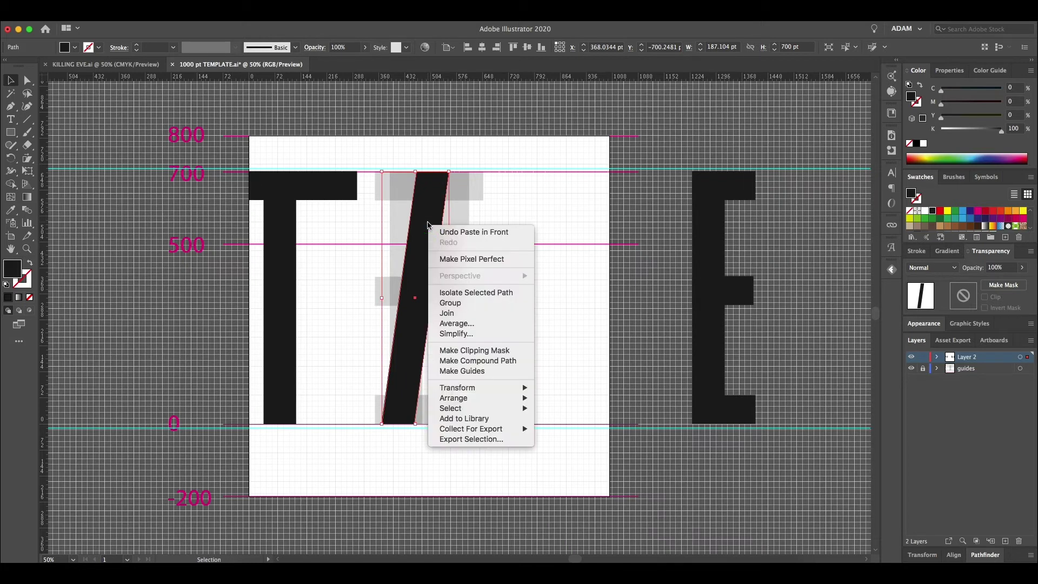
pyautogui.moveTo(519, 388)
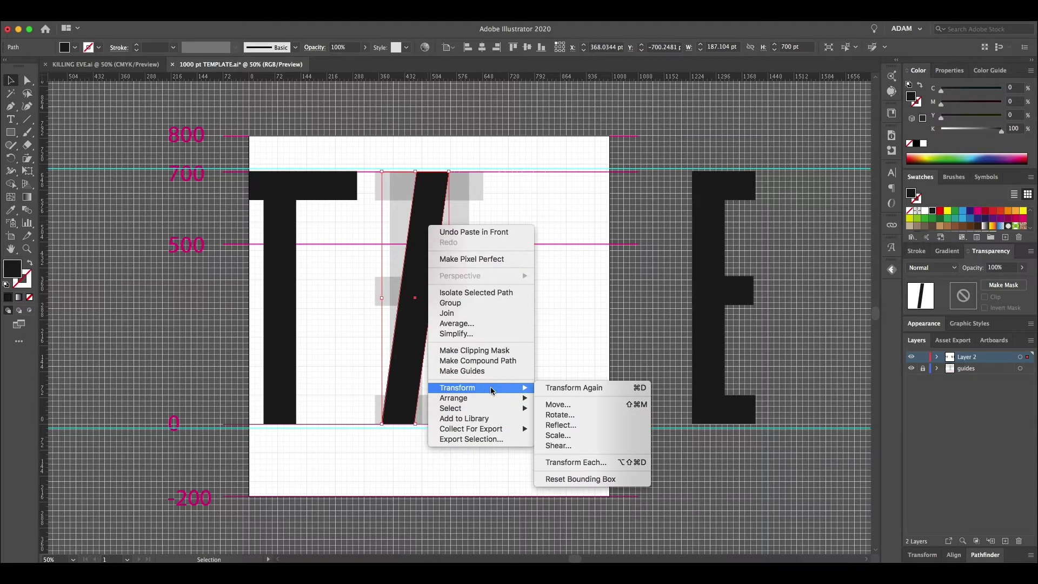
pyautogui.click(561, 425)
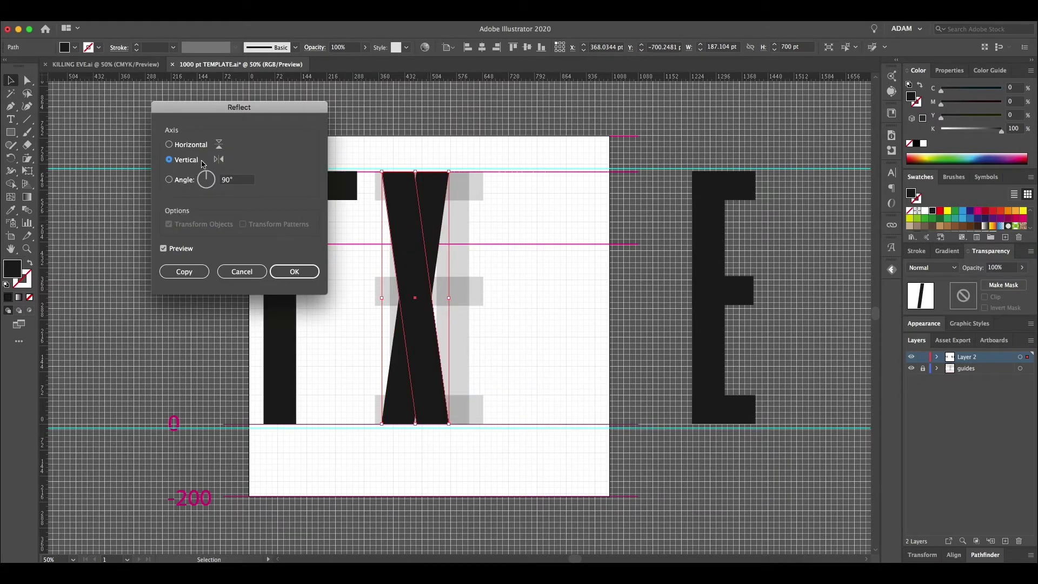
pyautogui.click(294, 271)
pyautogui.click(479, 284)
pyautogui.moveTo(410, 271)
pyautogui.mouseDown()
pyautogui.moveTo(417, 250)
pyautogui.moveTo(492, 253)
pyautogui.moveTo(444, 254)
pyautogui.mouseUp()
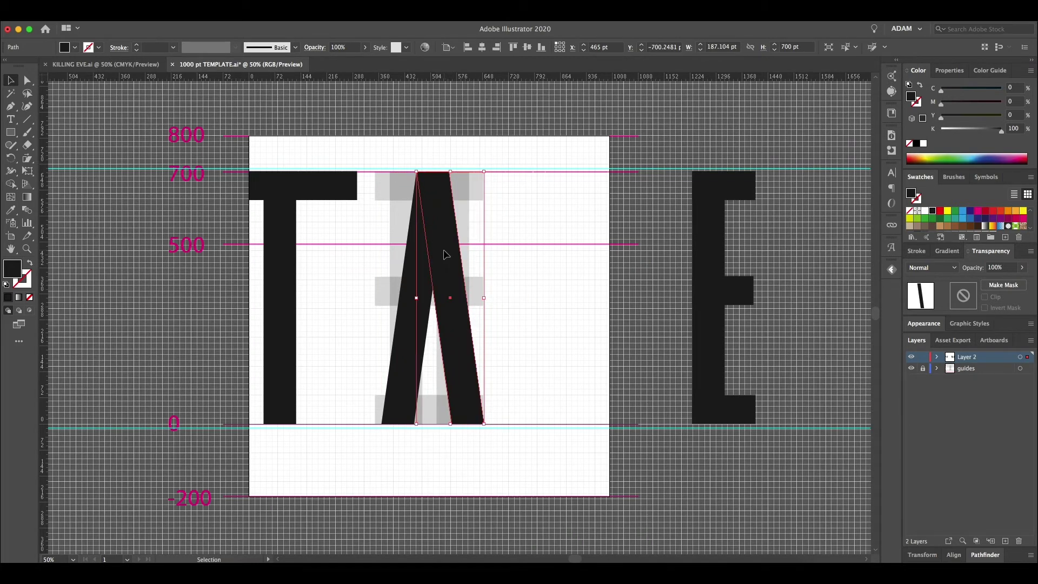
pyautogui.click(550, 268)
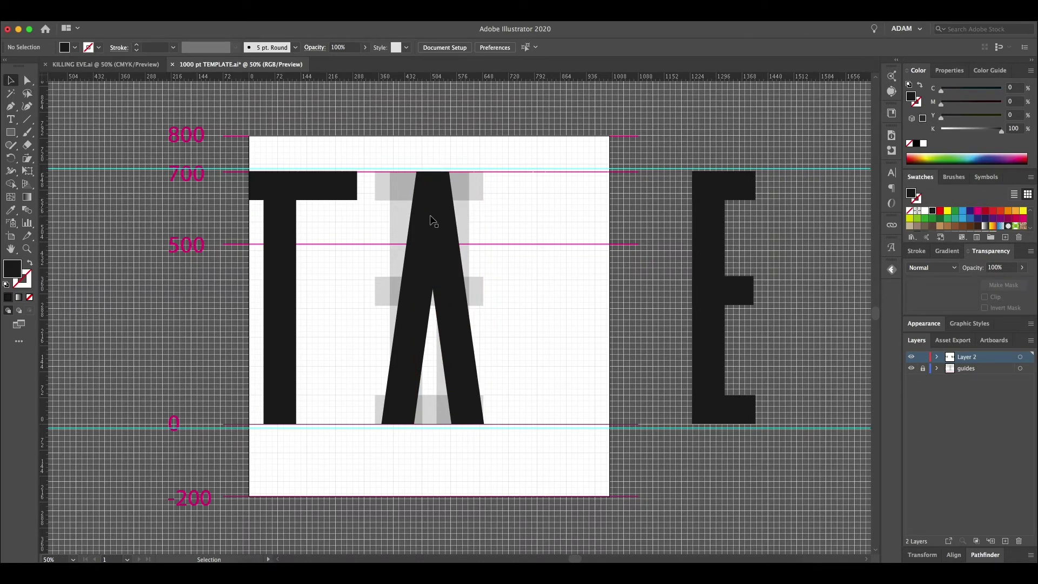
# Copy the T's top bar onto the lower part of the A, narrow it to 153 pt and centre it as the crossbar
pyautogui.click(332, 198)
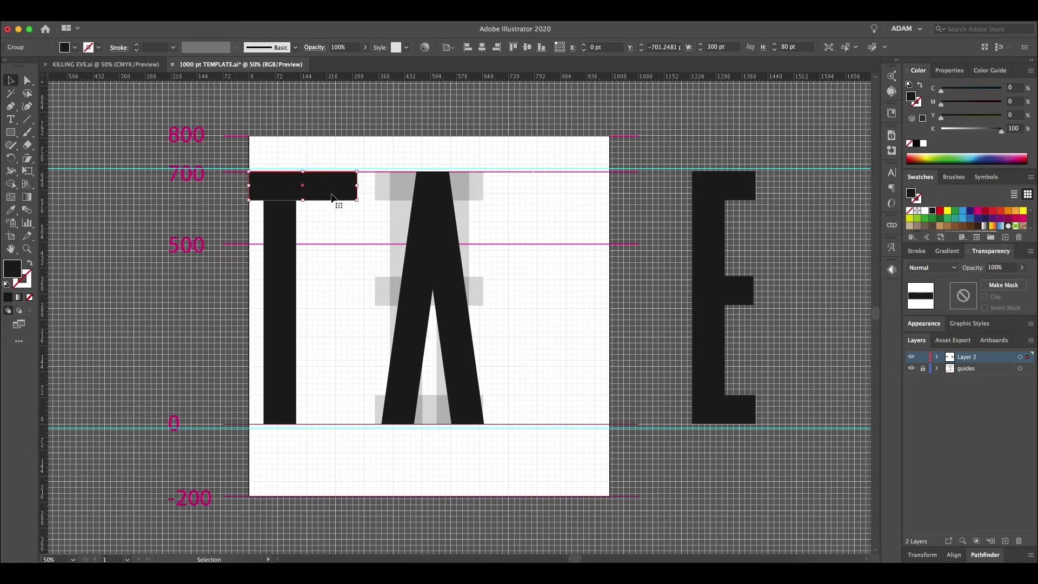
pyautogui.moveTo(332, 187); pyautogui.dragTo(440, 364)
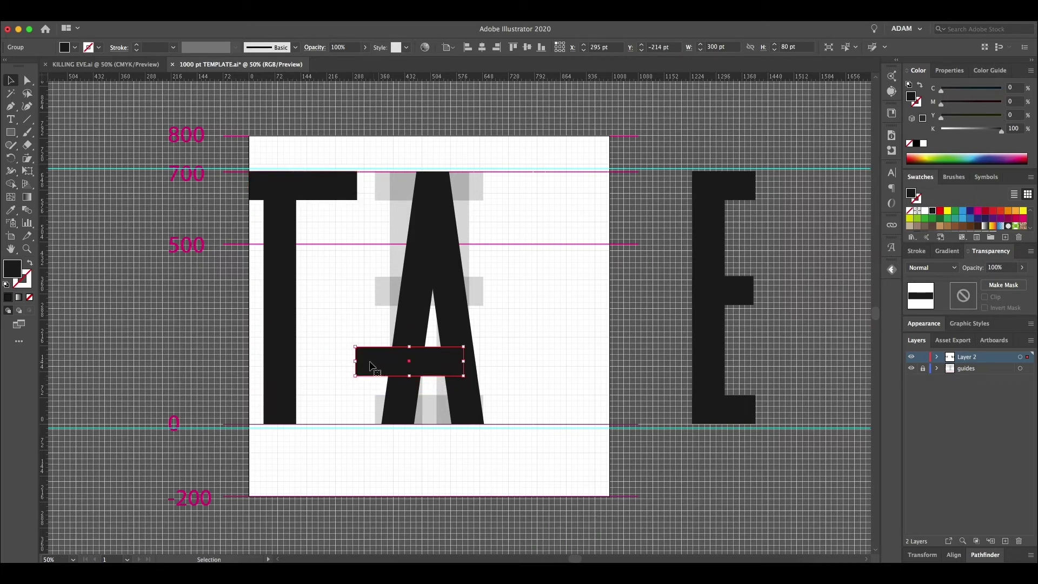
pyautogui.click(418, 359)
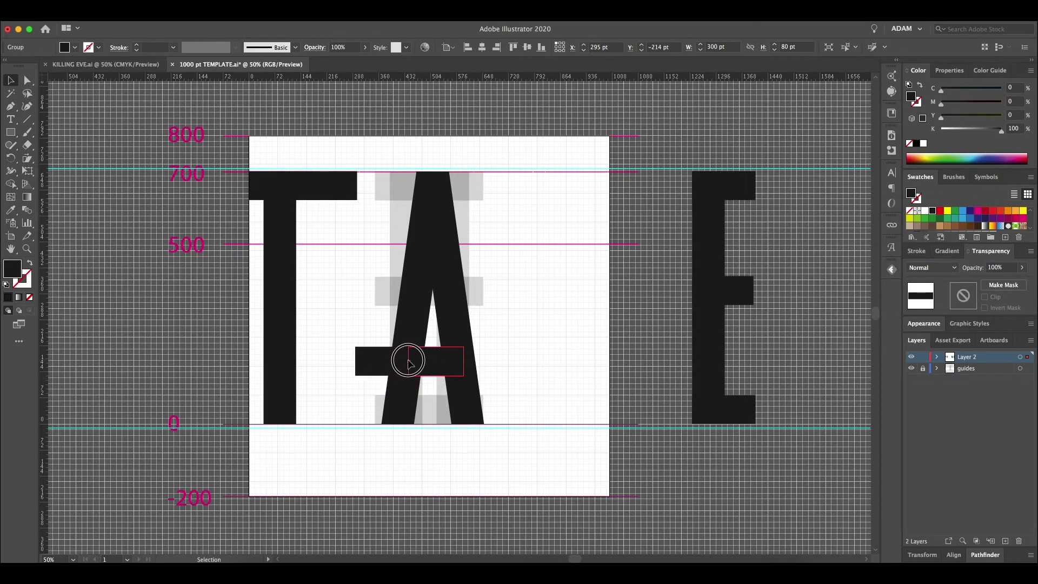
pyautogui.press('super+z')
pyautogui.click(561, 342)
pyautogui.click(432, 365)
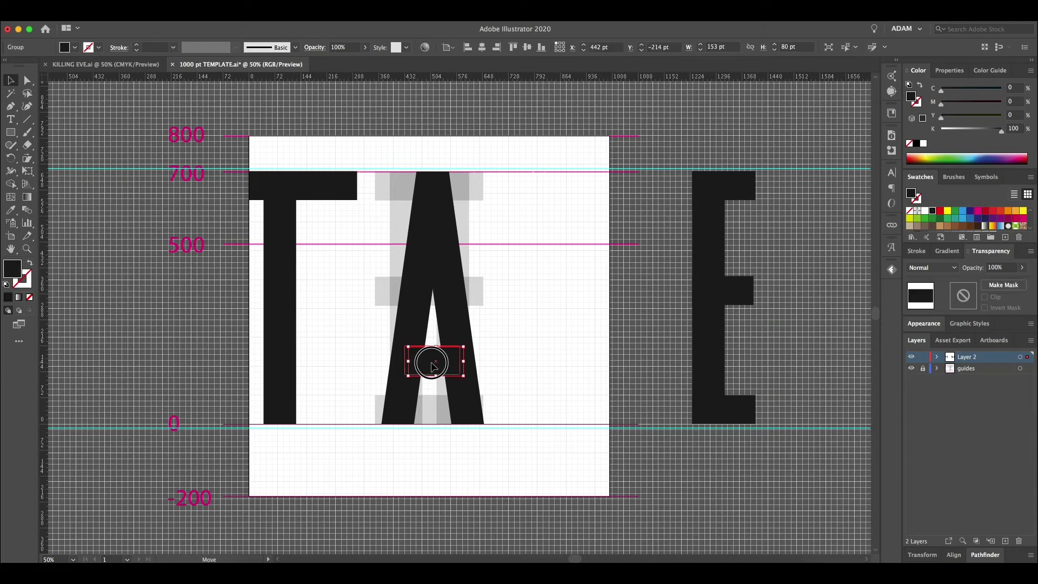
pyautogui.click(523, 318)
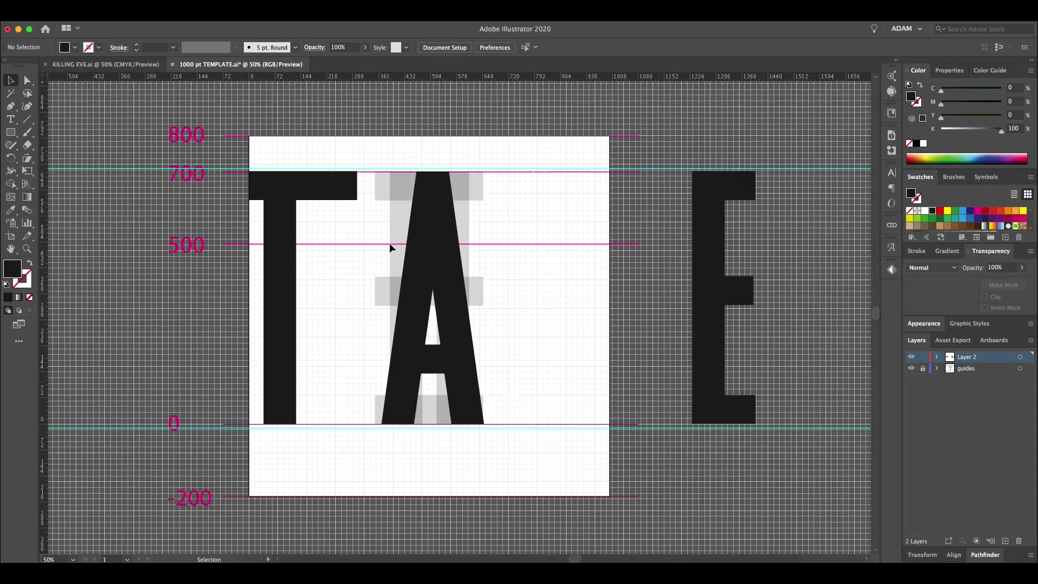
# Duplicate the A to its right at X 697 pt, and merge the original A's legs and crossbar with the Shape Builder tool
pyautogui.moveTo(522, 387); pyautogui.dragTo(383, 280)
pyautogui.moveTo(440, 313); pyautogui.dragTo(524, 311)
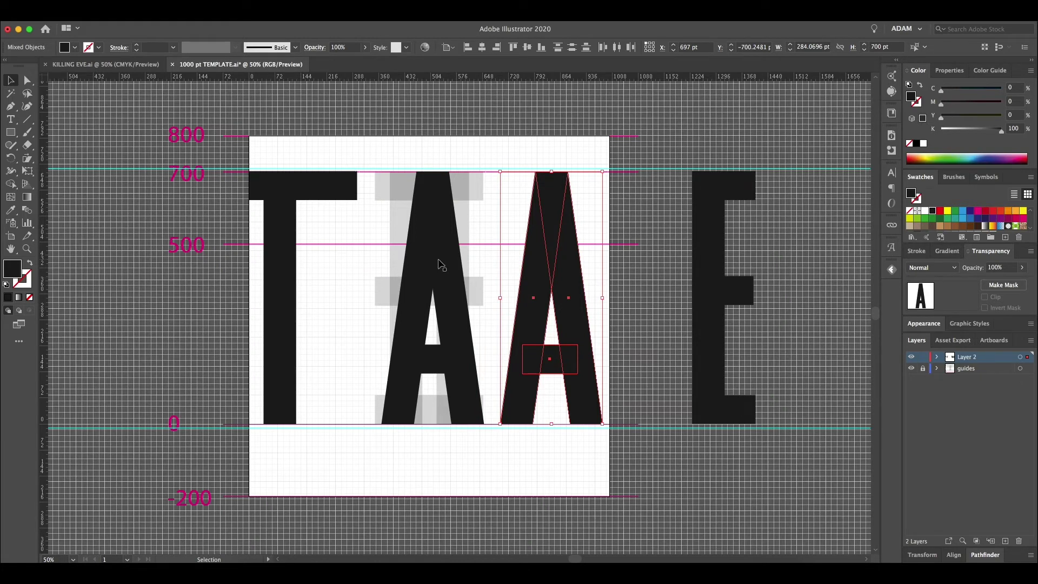
pyautogui.moveTo(364, 238); pyautogui.dragTo(403, 280)
pyautogui.moveTo(460, 338); pyautogui.dragTo(482, 373)
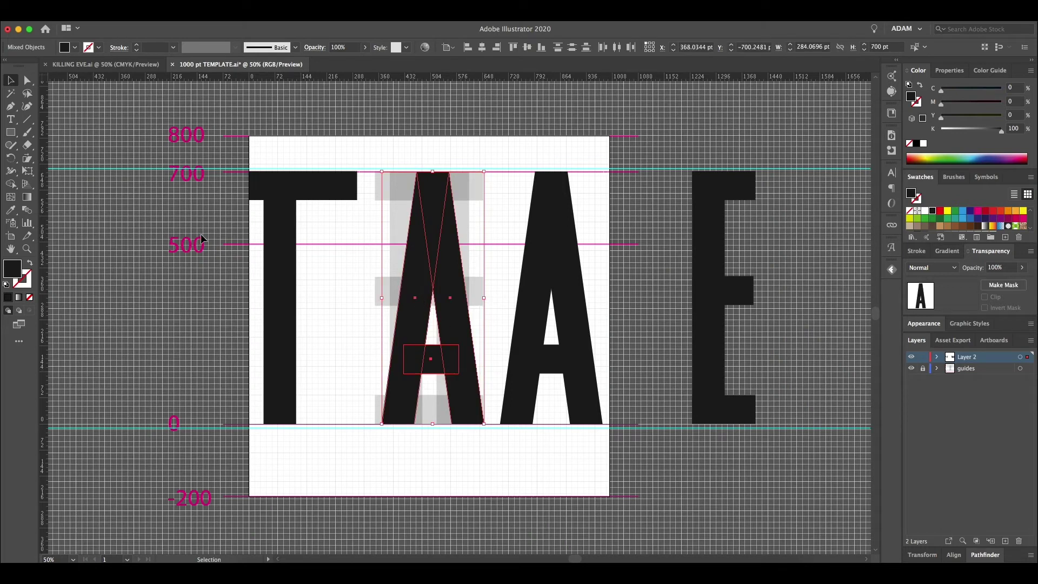
pyautogui.hotkey('shift', 'm')
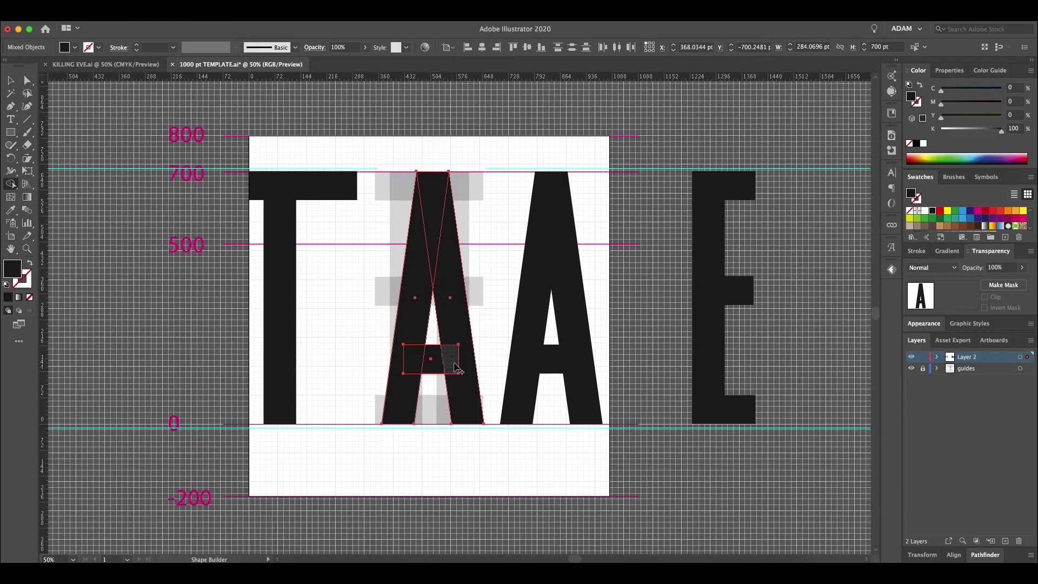
pyautogui.moveTo(456, 369)
pyautogui.mouseDown()
pyautogui.moveTo(417, 359)
pyautogui.moveTo(415, 299)
pyautogui.moveTo(434, 243)
pyautogui.mouseUp()
pyautogui.press('a')
pyautogui.click(489, 201)
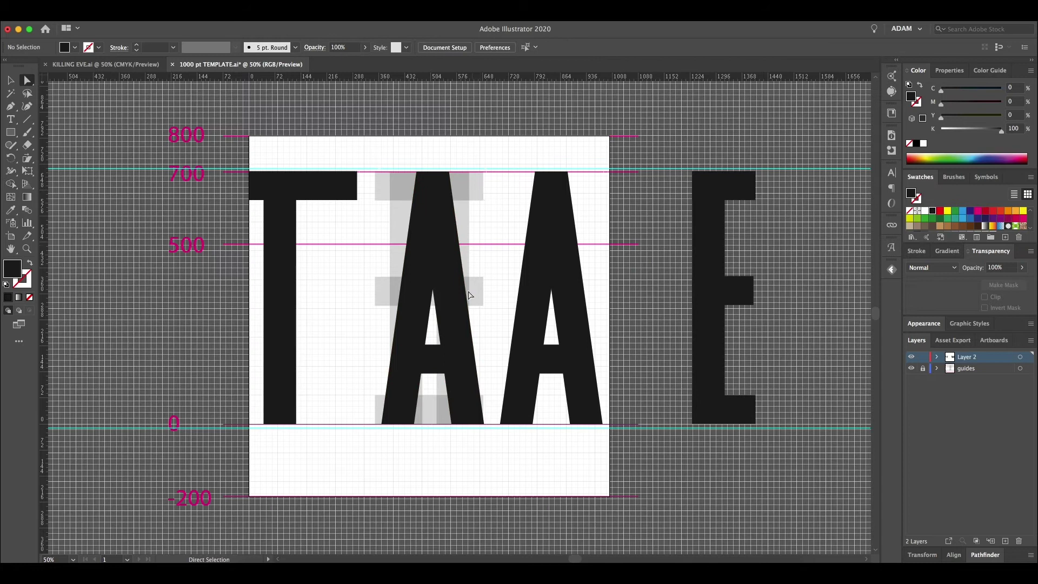
# Raise the apex of the merged A's inner triangle, first to Y -450 pt and finally to the 500 line
pyautogui.click(433, 291)
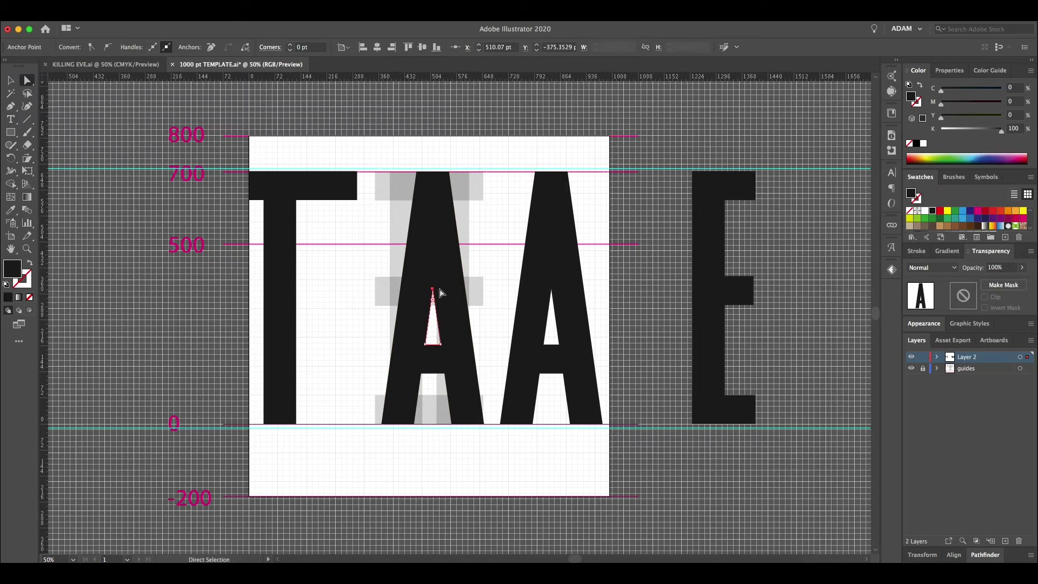
pyautogui.moveTo(433, 290); pyautogui.dragTo(432, 263)
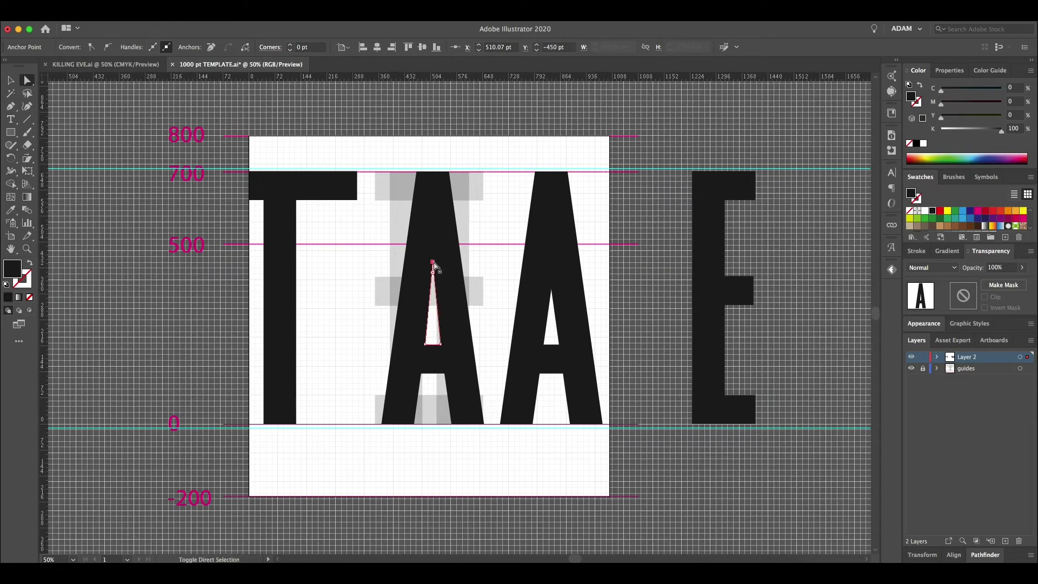
pyautogui.click(508, 225)
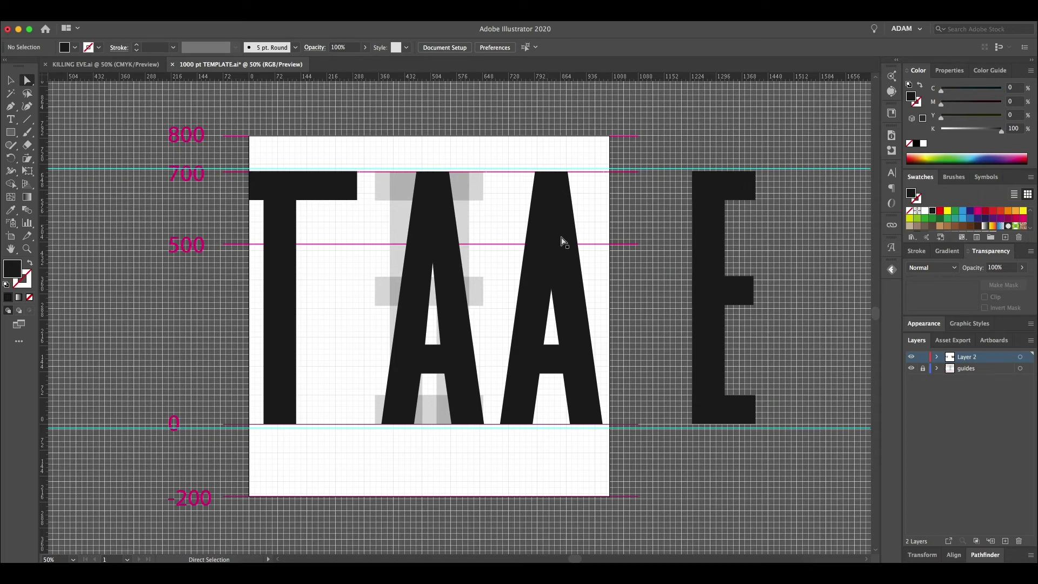
pyautogui.click(432, 264)
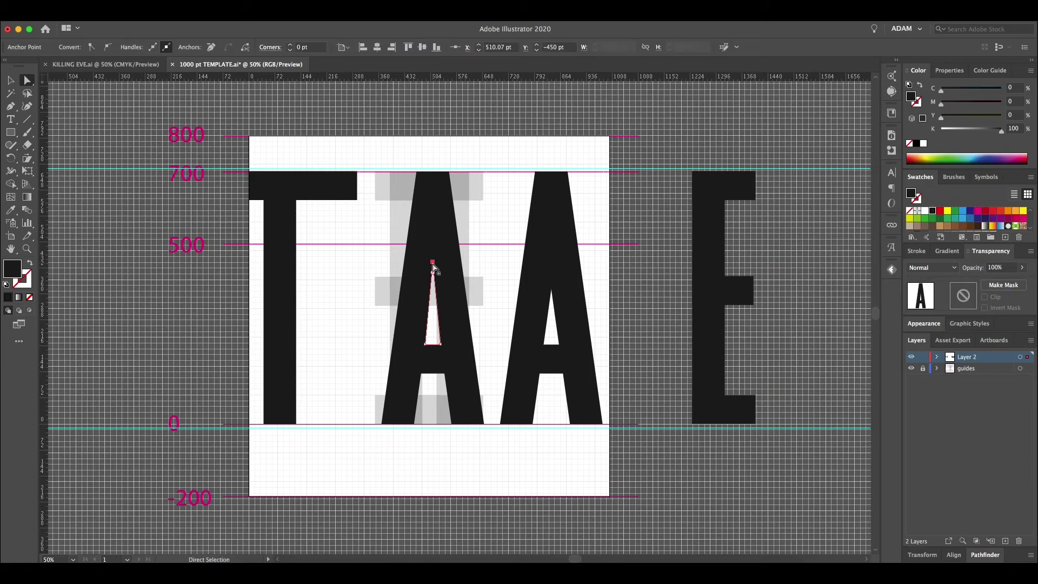
pyautogui.moveTo(433, 263); pyautogui.dragTo(433, 244)
pyautogui.click(505, 230)
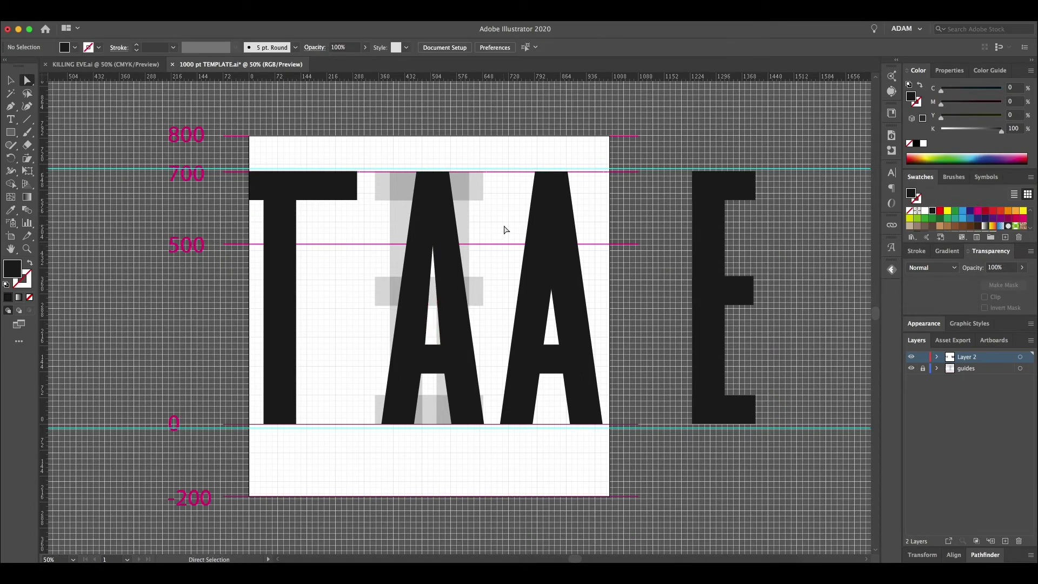
# Undo the last apex move and raise the tip of the merged A's inner triangle to just below the 500 line
pyautogui.press('super+z')
pyautogui.moveTo(433, 265); pyautogui.dragTo(431, 254)
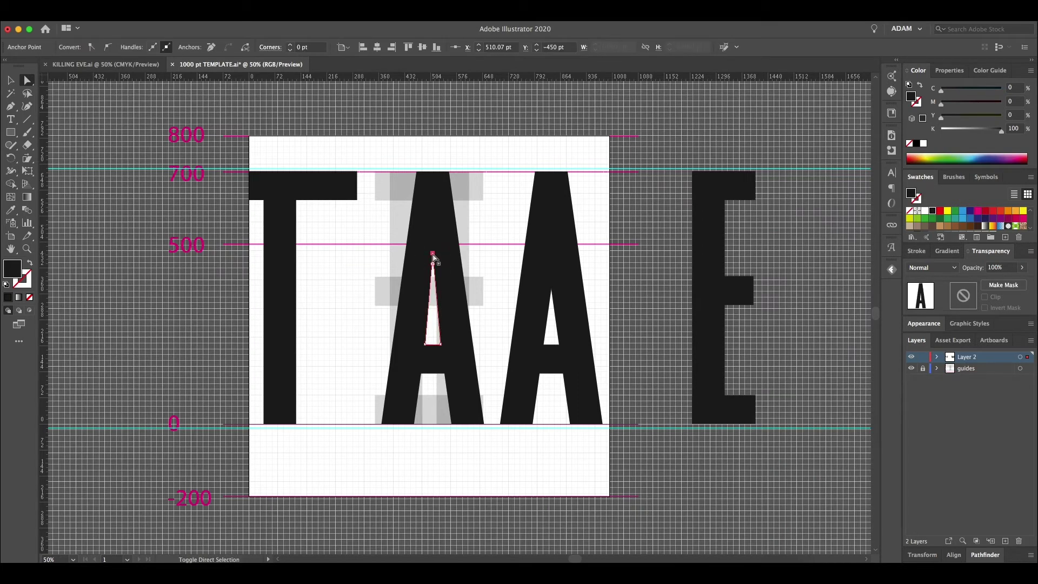
pyautogui.click(498, 223)
pyautogui.press('v')
# Copy the merged A off the artboard to a spot just right of the E
pyautogui.click(441, 369)
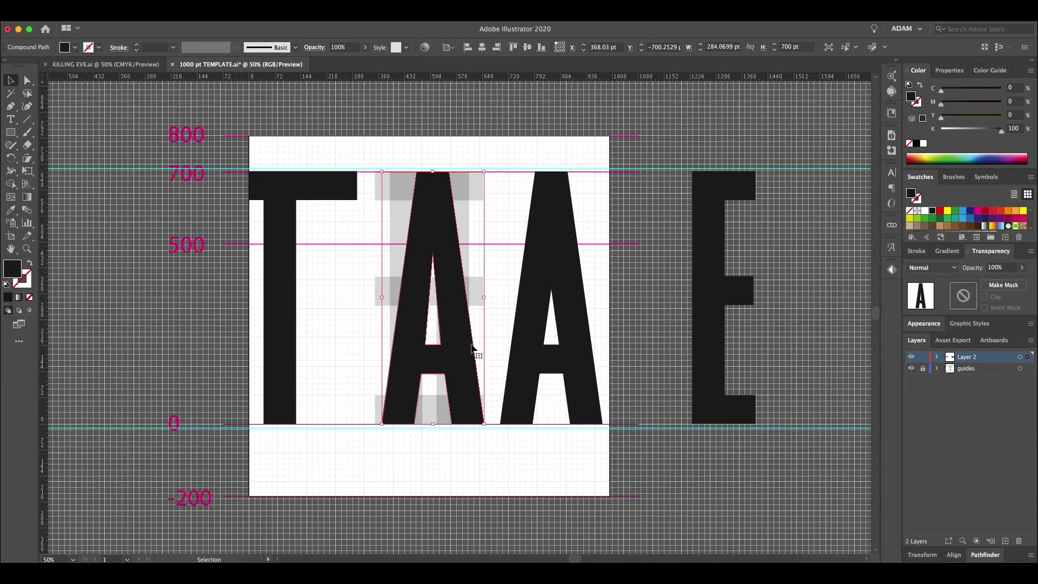
pyautogui.hscroll(5, 487, 368)
pyautogui.moveTo(295, 365); pyautogui.dragTo(683, 341)
pyautogui.scroll(-1, 682, 342)
pyautogui.click(805, 296)
# Delete both As that remain on the artboard beside the T
pyautogui.click(353, 302)
pyautogui.moveTo(394, 325); pyautogui.dragTo(497, 365)
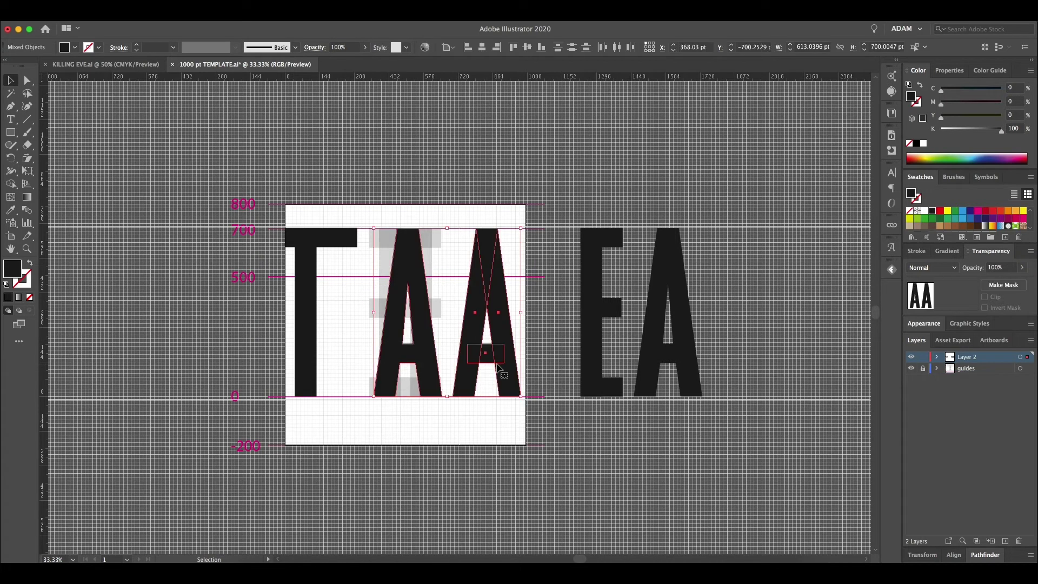
pyautogui.press('Delete')
# Move the E and the finished A together onto the artboard beside the T and centre both letters horizontally on the artboard
pyautogui.moveTo(656, 331); pyautogui.dragTo(708, 377)
pyautogui.moveTo(691, 338); pyautogui.dragTo(483, 345)
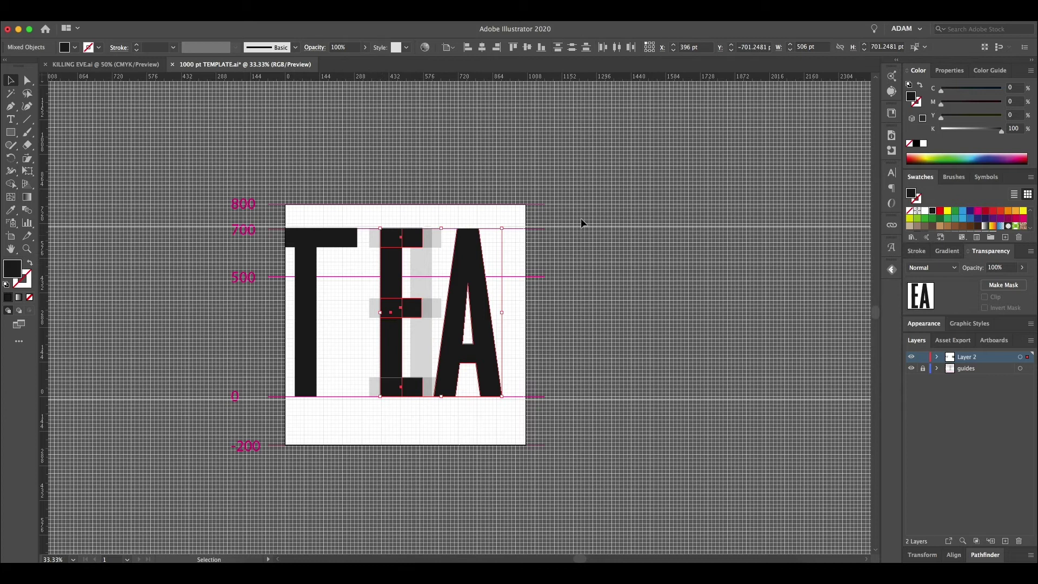
pyautogui.click(488, 51)
pyautogui.click(502, 269)
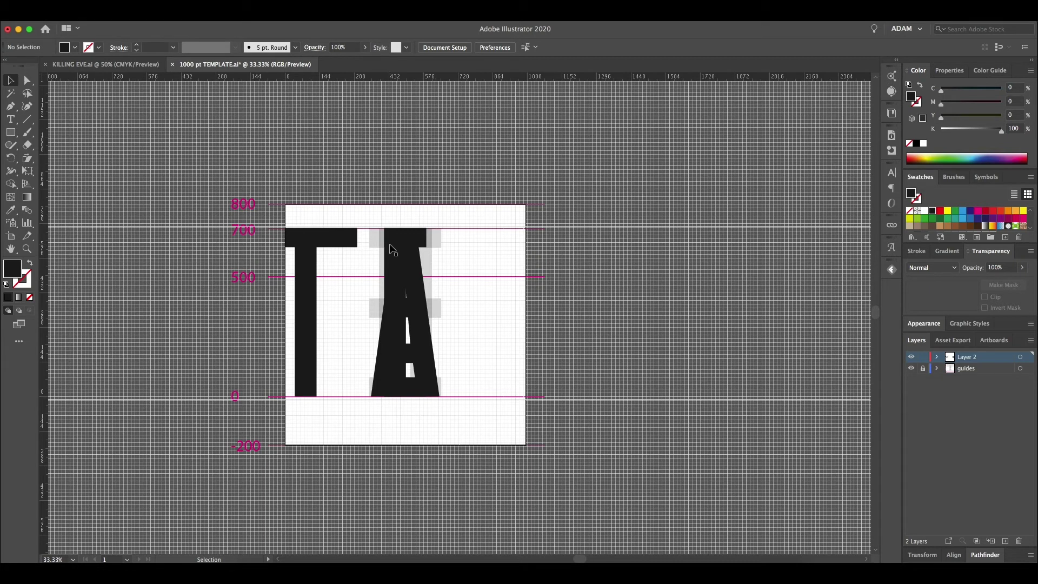
# Copy the A's compound path, switch to the New Font document in Glyphs, and close its font settings window
pyautogui.click(416, 267)
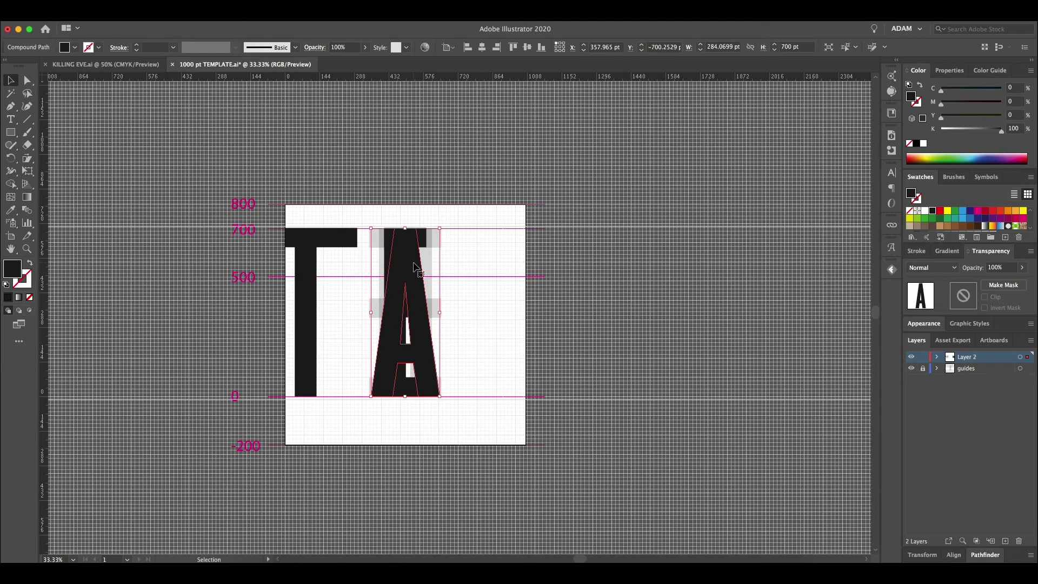
pyautogui.press('a')
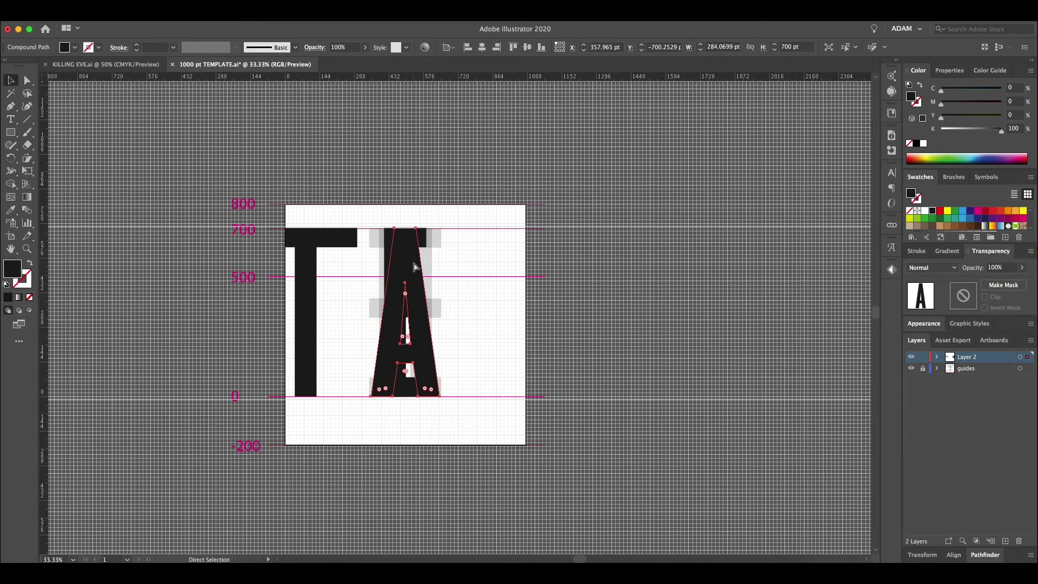
pyautogui.press('v')
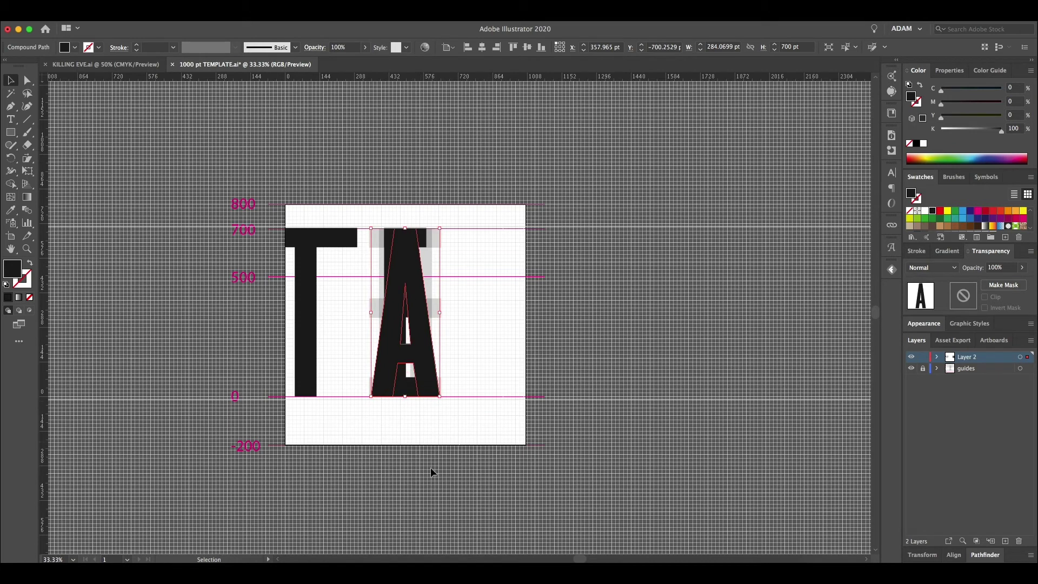
pyautogui.press('a')
pyautogui.press('super+Tab')
pyautogui.press('super+Tab')
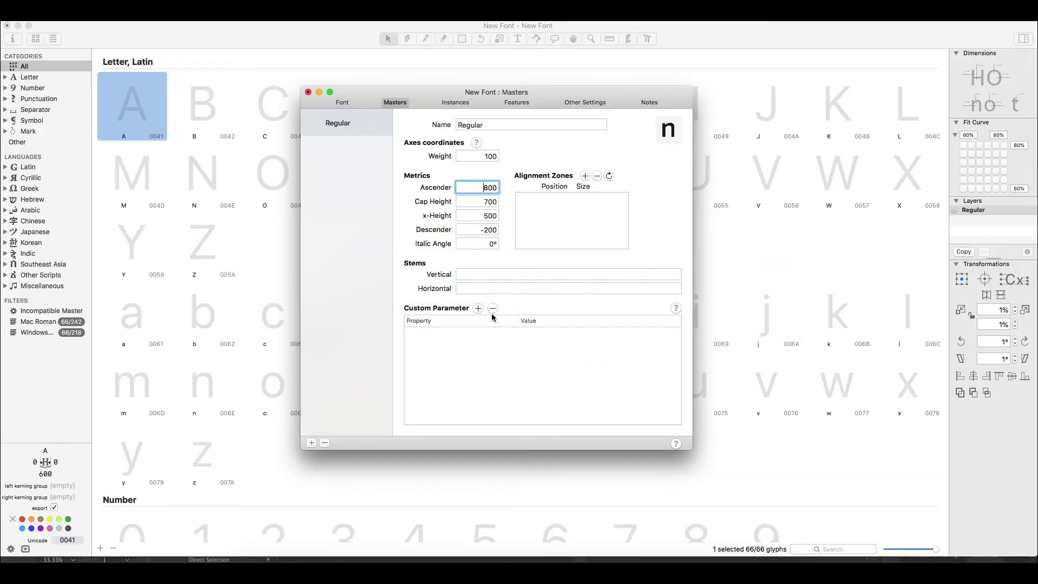
pyautogui.click(308, 92)
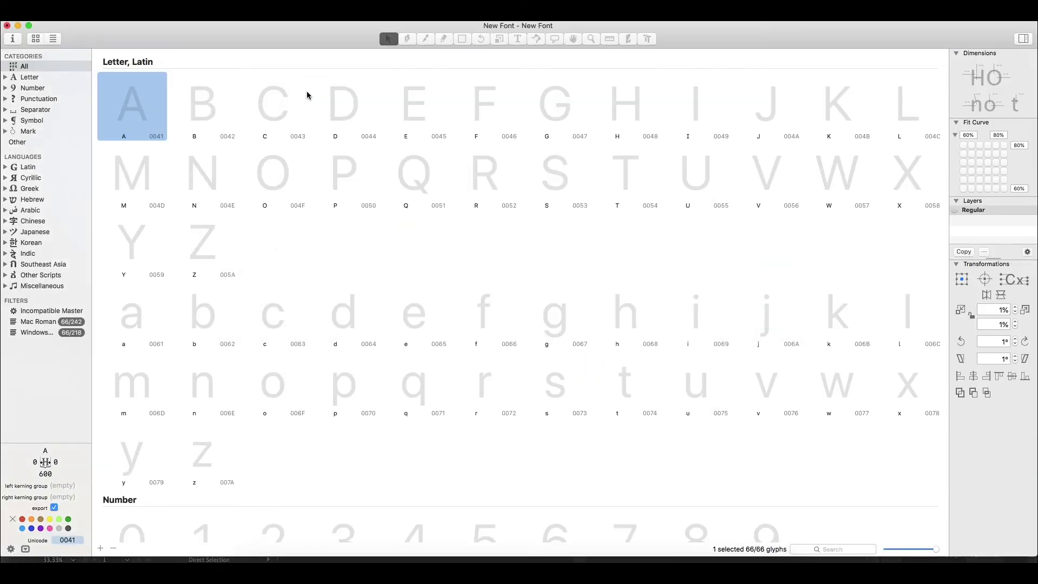
# Open the capital A glyph for editing and paste the copied A outline into it
pyautogui.press('super+Tab')
pyautogui.press('super+Tab')
pyautogui.doubleClick(139, 111)
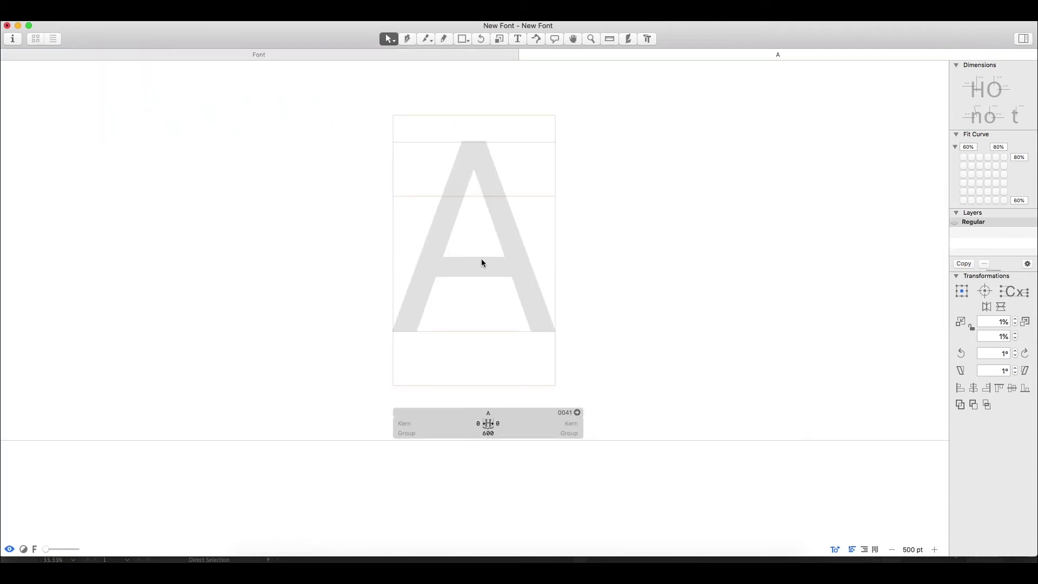
pyautogui.press('super+v')
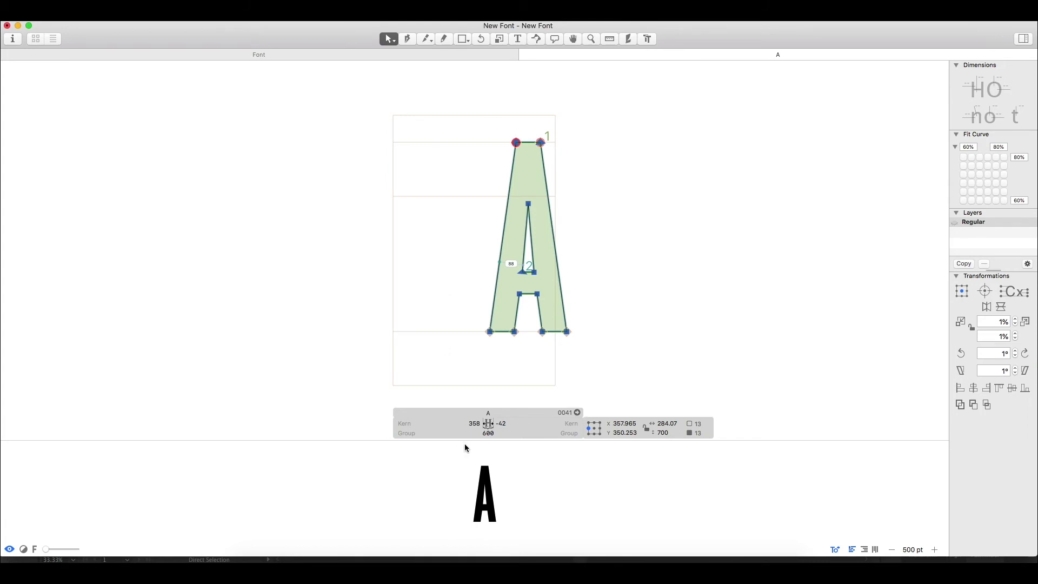
# Set the A glyph's right and left sidebearings to 50 each
pyautogui.click(503, 424)
pyautogui.doubleClick(503, 423)
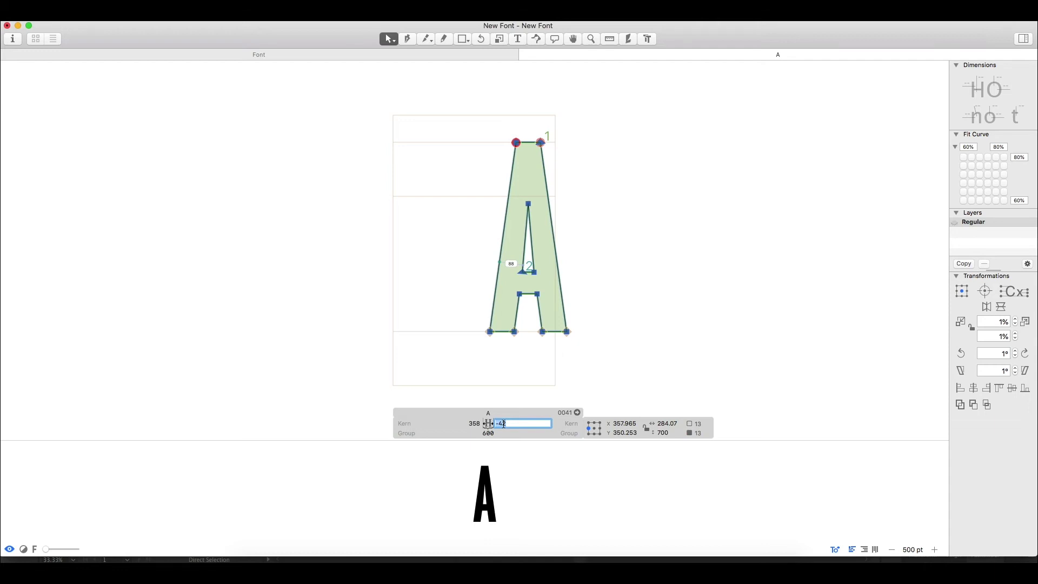
pyautogui.write('50')
pyautogui.click(475, 424)
pyautogui.write('50')
pyautogui.press('Return')
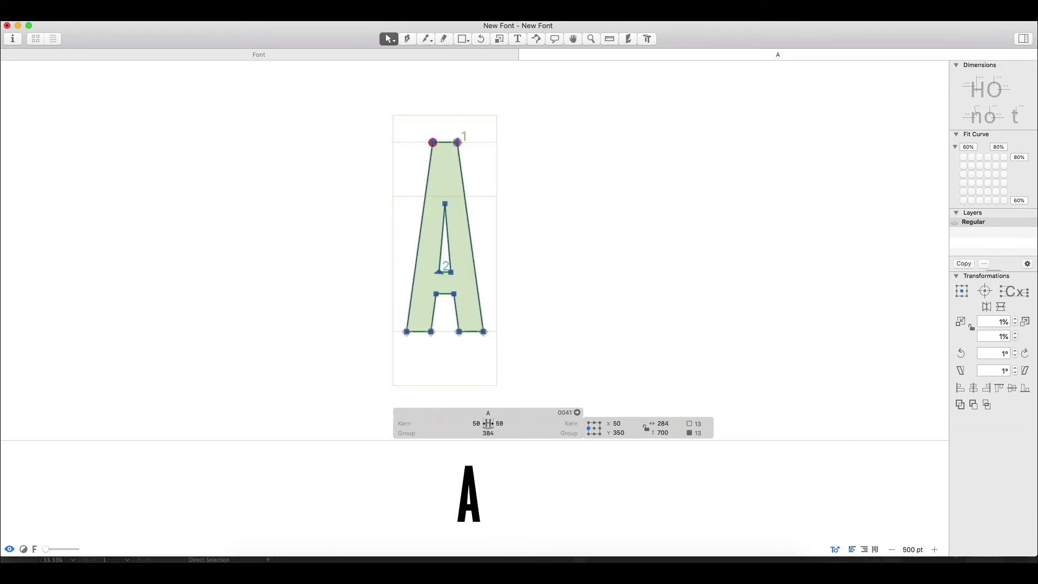
pyautogui.click(562, 318)
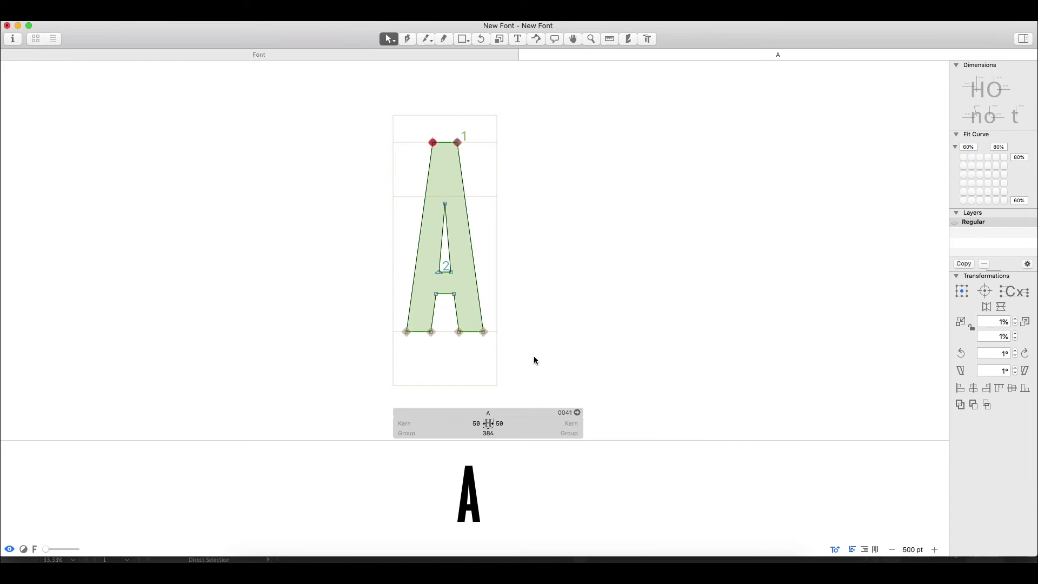
# Try pulling the node at the A's top-right corner outward along the cap-height line
pyautogui.press('super+plus')
pyautogui.press('super+plus')
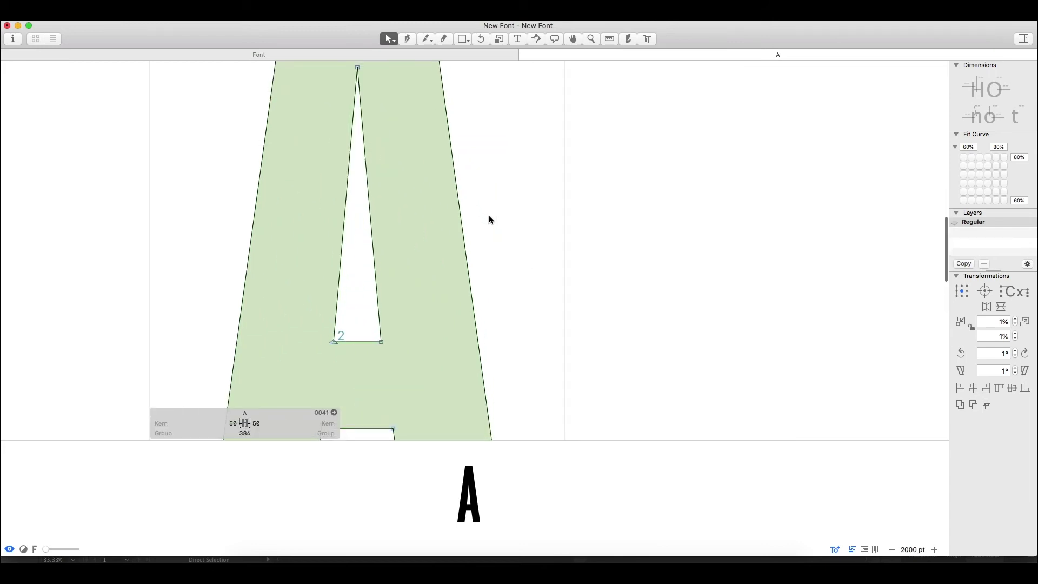
pyautogui.scroll(10, 491, 220)
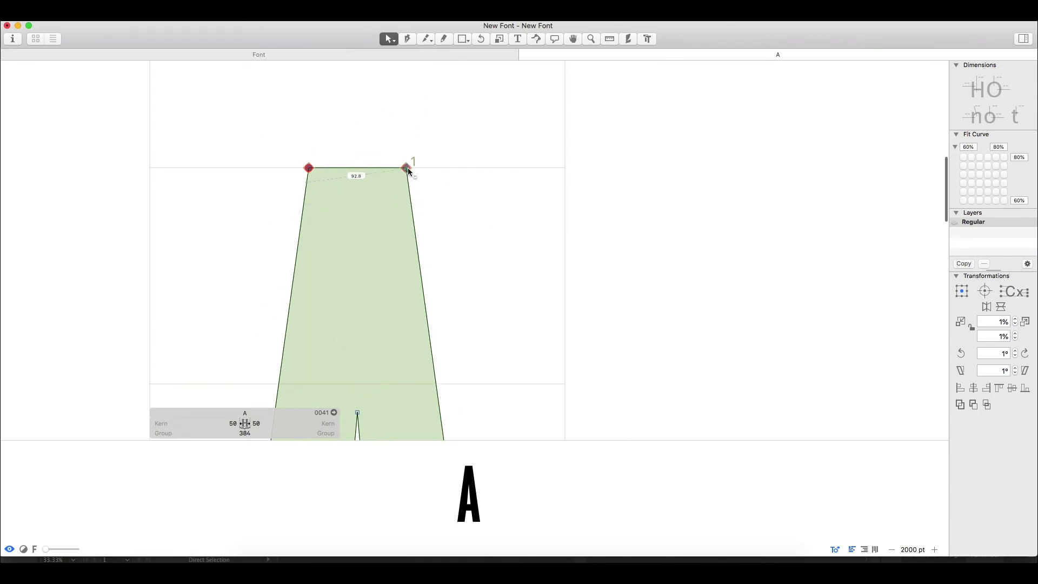
pyautogui.click(408, 172)
pyautogui.moveTo(408, 171); pyautogui.dragTo(456, 168)
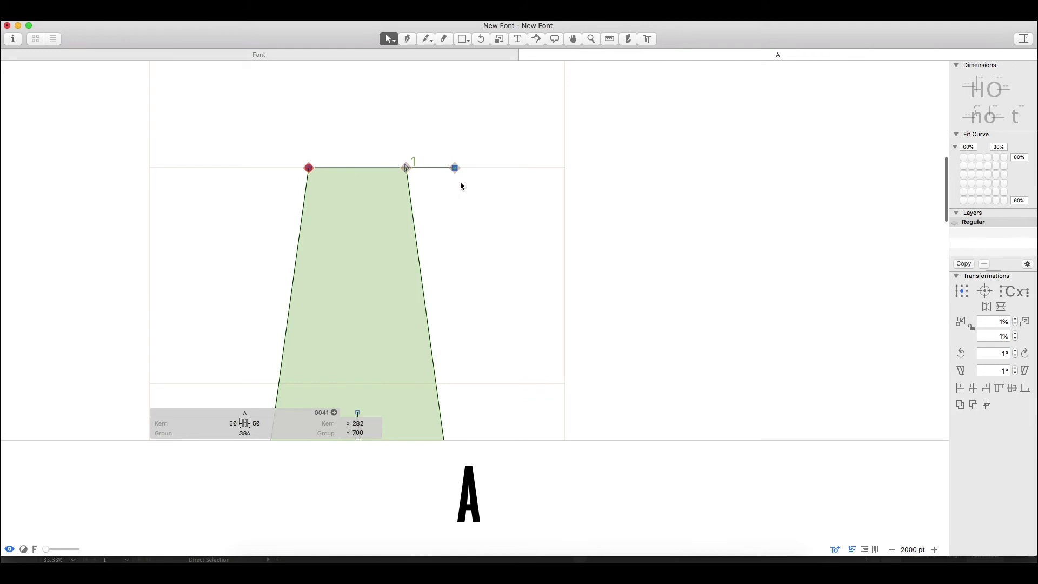
pyautogui.press('super+z')
# Remove the duplicate nodes stacked on the two top corners of the A outline
pyautogui.moveTo(288, 149); pyautogui.dragTo(442, 185)
pyautogui.click(313, 171)
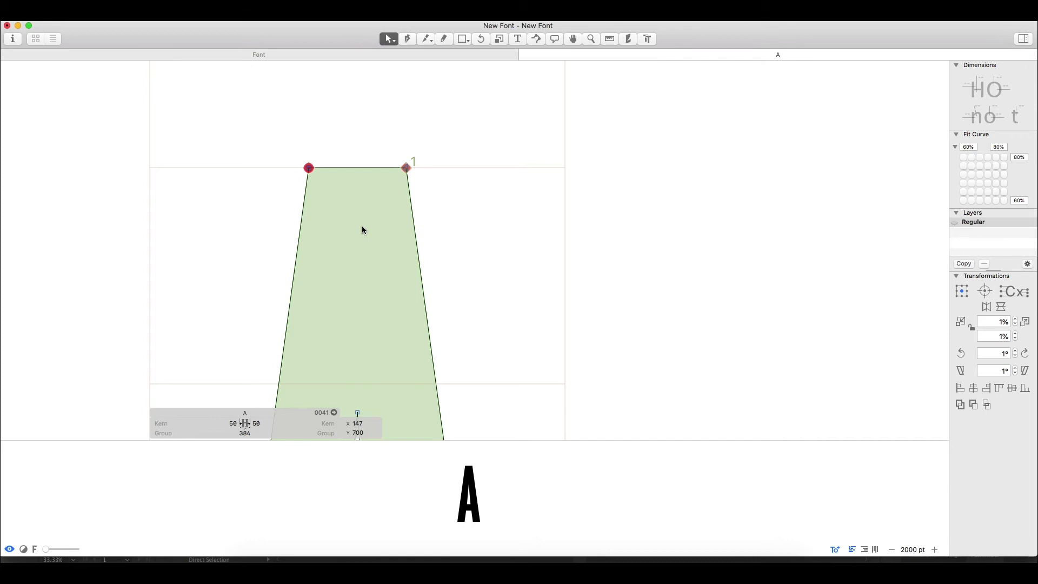
pyautogui.press('Return')
pyautogui.click(464, 193)
pyautogui.click(268, 167)
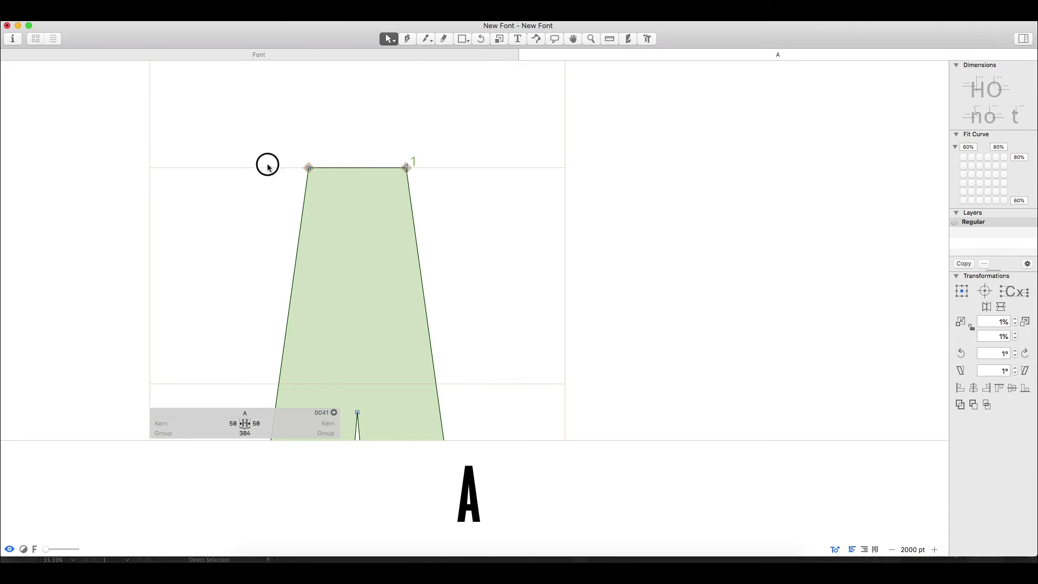
# Return to the font's glyph overview and open the capital E glyph for editing
pyautogui.press('super+minus')
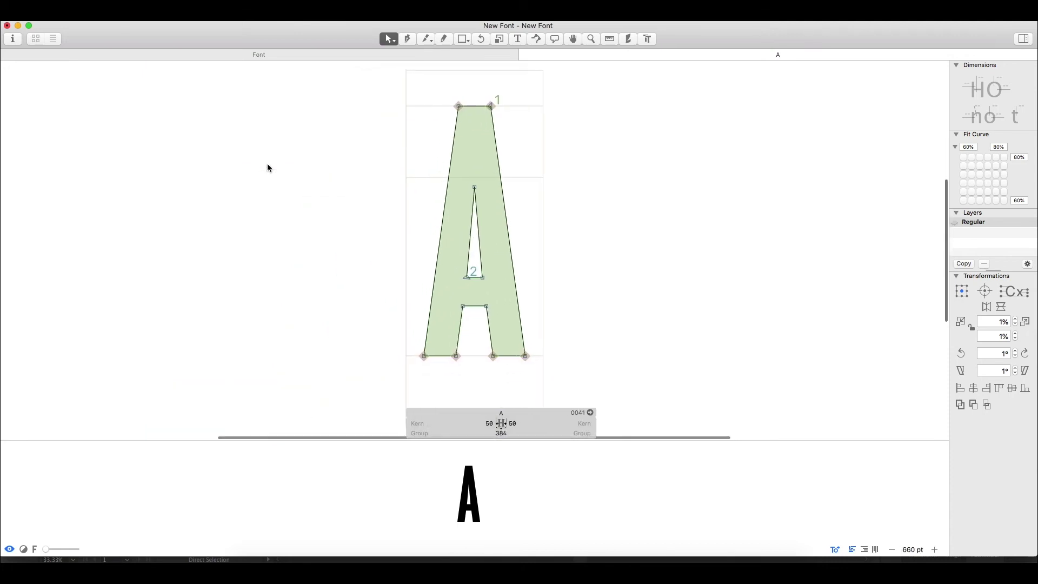
pyautogui.press('space')
pyautogui.hscroll(-3, 294, 160)
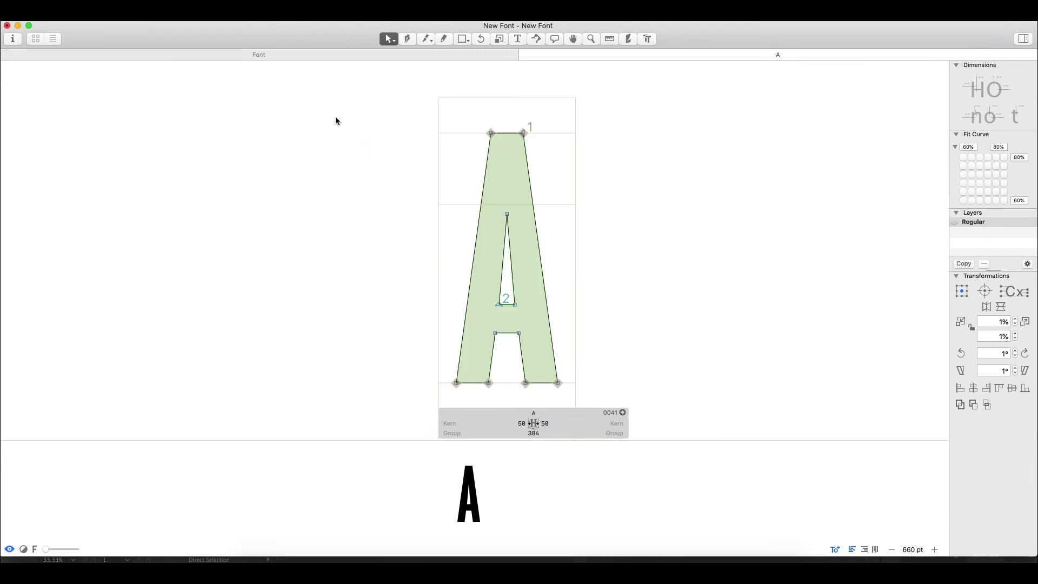
pyautogui.click(366, 58)
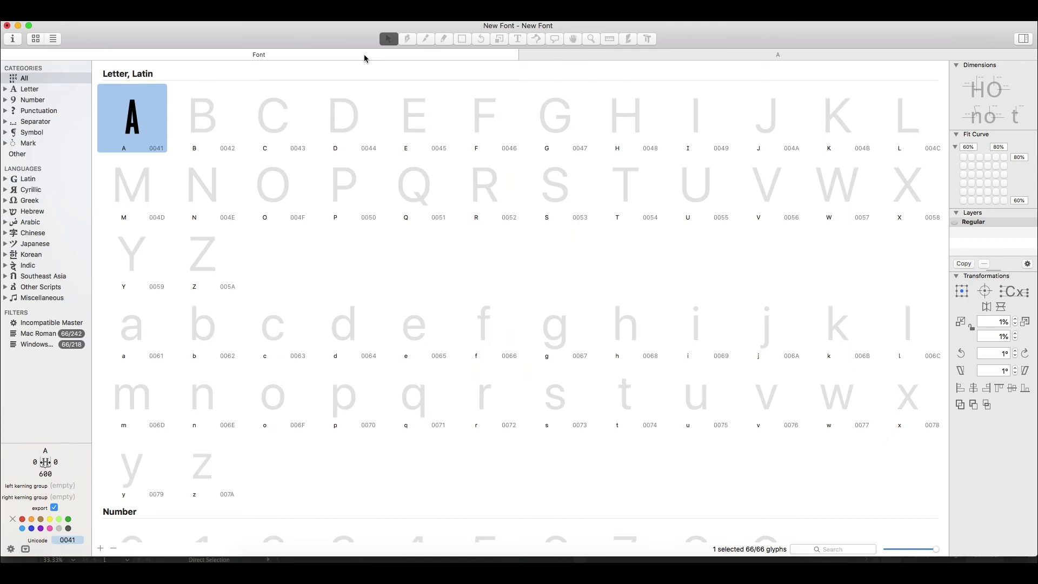
pyautogui.doubleClick(407, 121)
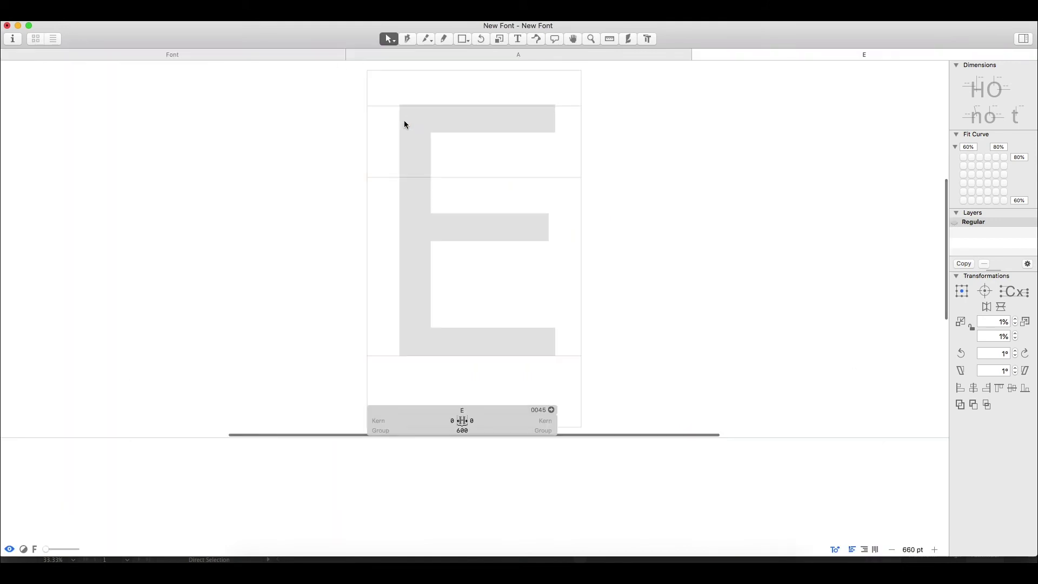
# Switch to Illustrator, move the A off the artboard to X 1233 pt, and copy the E group
pyautogui.press('super+Tab')
pyautogui.moveTo(417, 260); pyautogui.dragTo(628, 260)
pyautogui.click(409, 257)
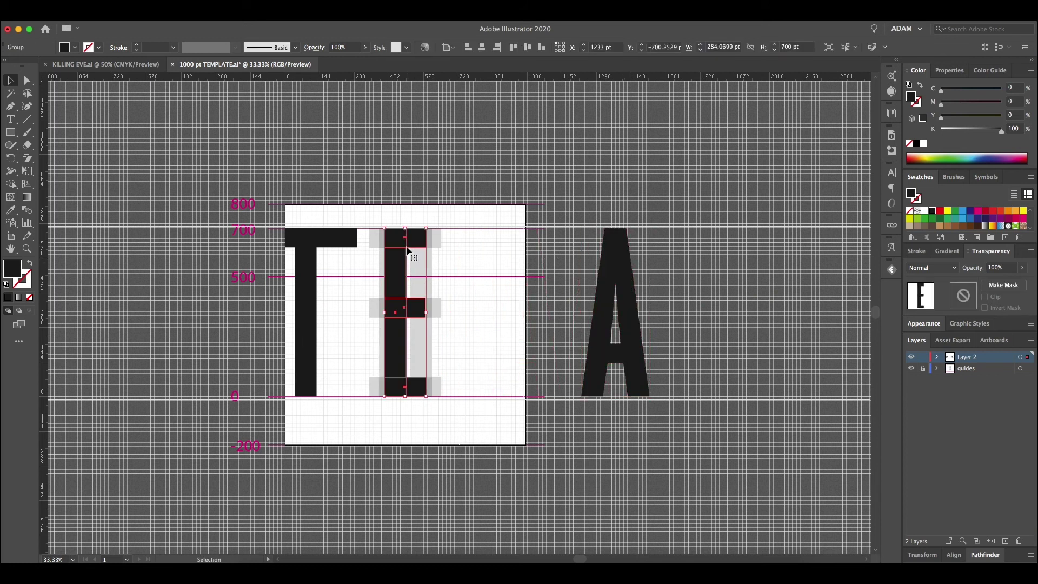
pyautogui.press('v')
# Switch back to Glyphs and paste the copied stem and bars into the E glyph
pyautogui.press('super+Tab')
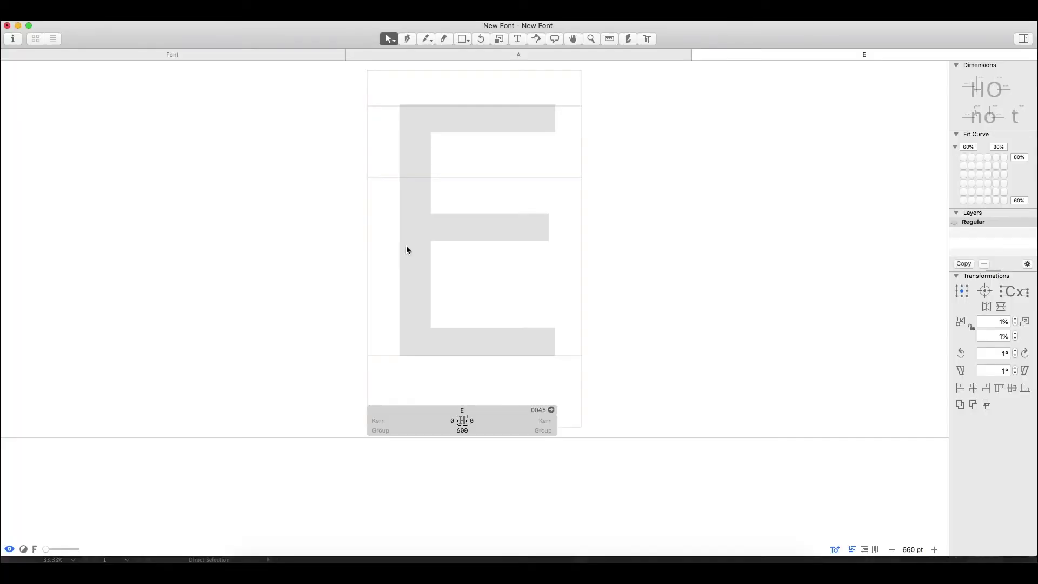
pyautogui.press('super+v')
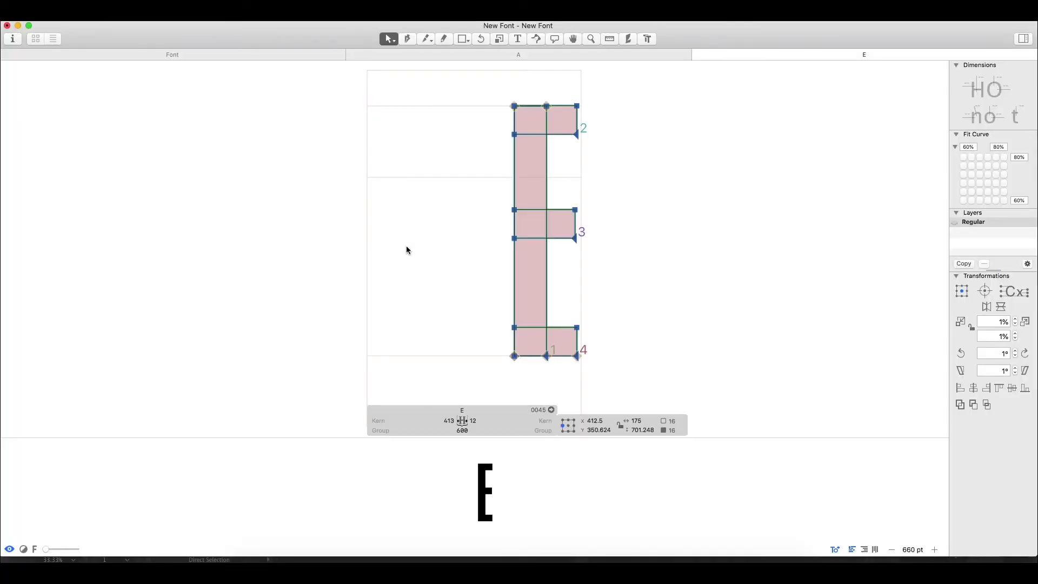
pyautogui.click(597, 296)
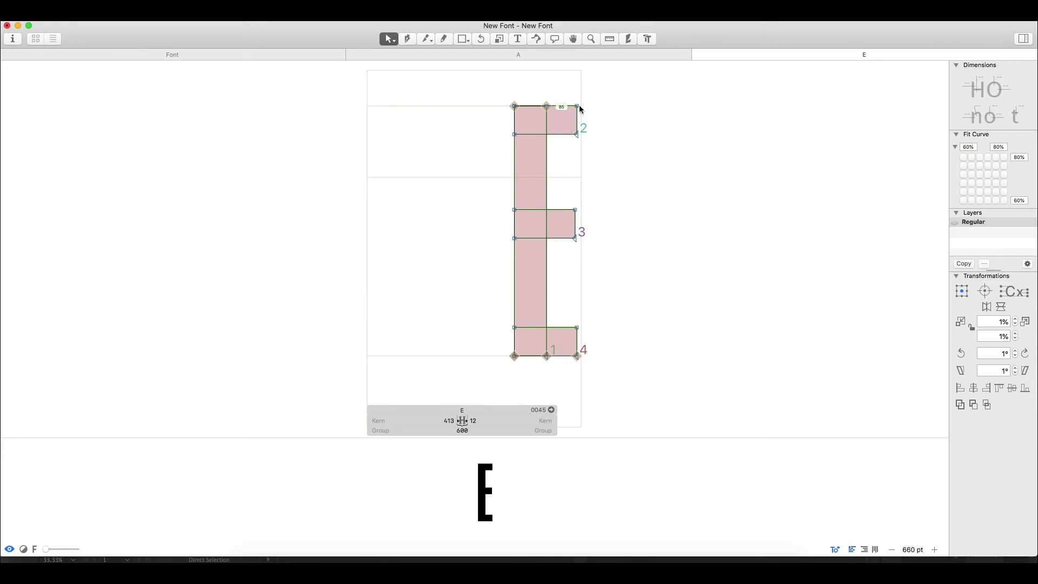
# Examine the nodes and overlapping shapes of the E's stem and three bars
pyautogui.click(548, 106)
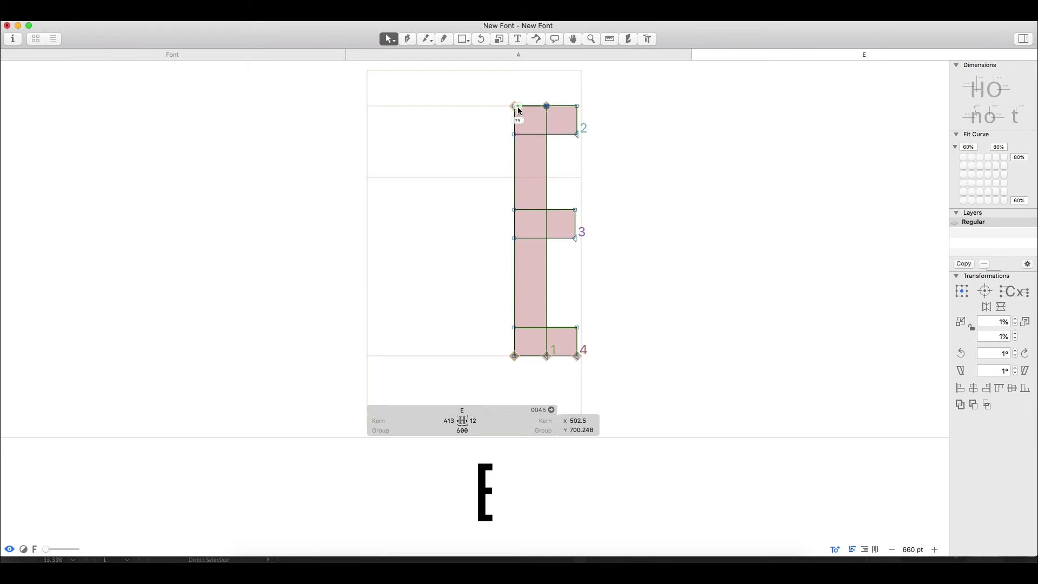
pyautogui.doubleClick(568, 131)
pyautogui.click(561, 220)
pyautogui.doubleClick(563, 225)
pyautogui.click(572, 162)
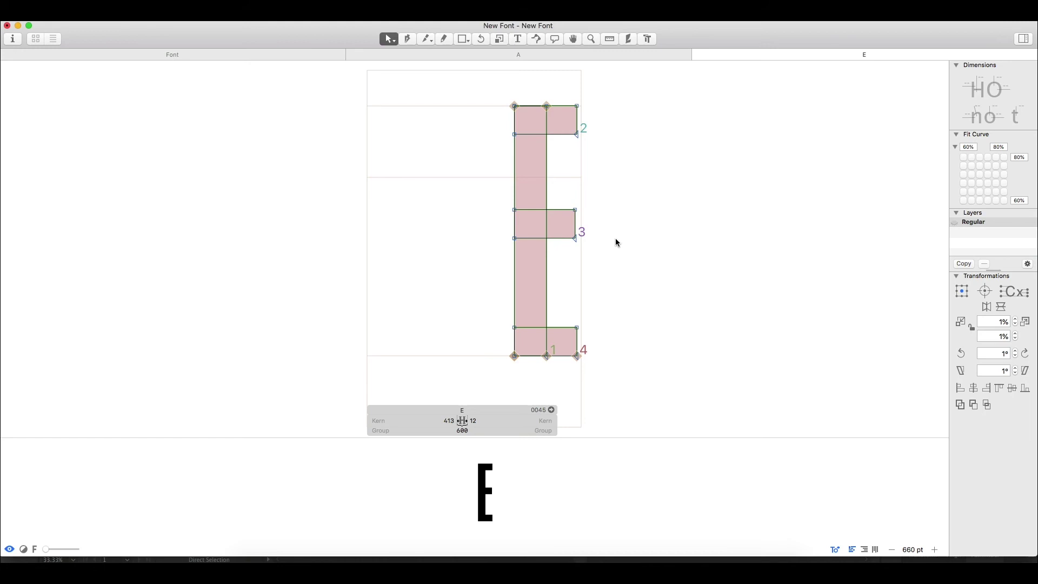
pyautogui.moveTo(613, 386); pyautogui.dragTo(455, 81)
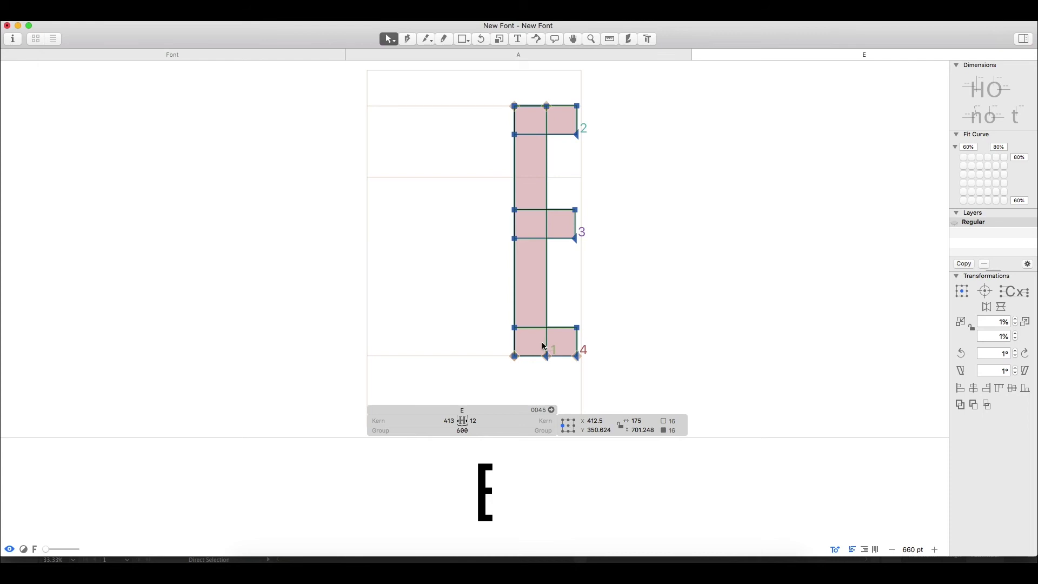
pyautogui.click(599, 283)
pyautogui.moveTo(637, 371); pyautogui.dragTo(454, 78)
pyautogui.click(594, 150)
# Set the E glyph's left and right sidebearings to 50 each
pyautogui.click(453, 421)
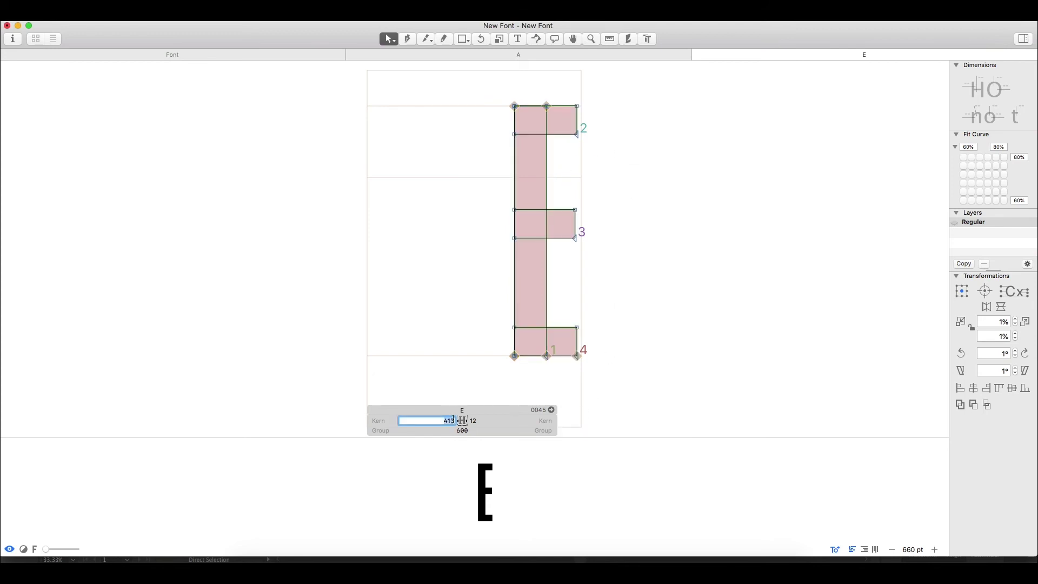
pyautogui.write('250')
pyautogui.write('50')
pyautogui.press('Return')
pyautogui.press('Tab')
pyautogui.write('50')
pyautogui.press('Return')
pyautogui.press('Escape')
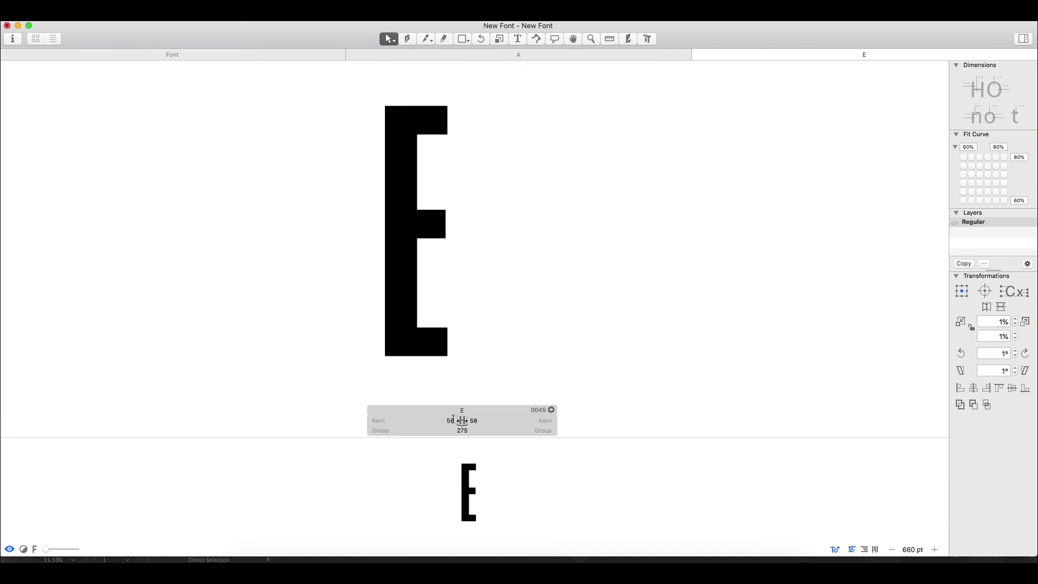
pyautogui.click(424, 294)
# Return to the font overview, and switch to Illustrator with nothing selected on the template
pyautogui.click(233, 56)
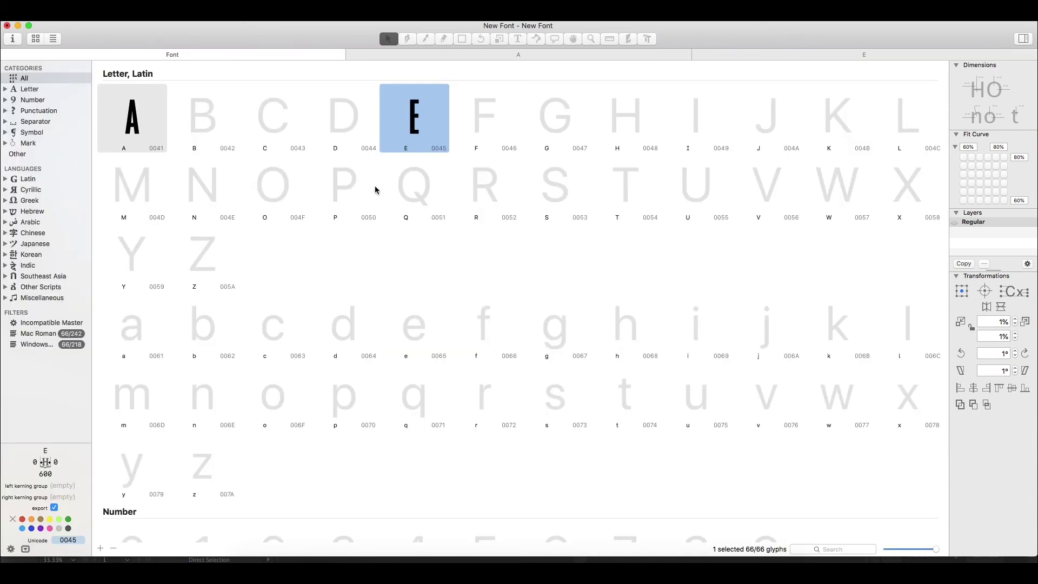
pyautogui.press('super+Tab')
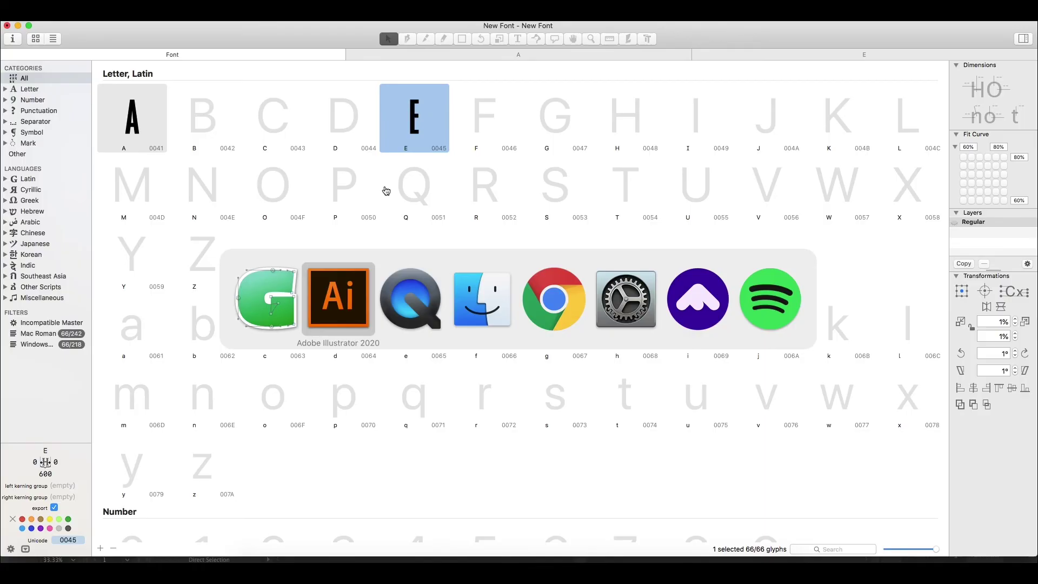
pyautogui.click(352, 180)
pyautogui.press('a')
pyautogui.click(416, 385)
pyautogui.click(470, 336)
pyautogui.click(416, 390)
pyautogui.press('Delete')
pyautogui.press('cmd+z')
# Duplicate the whole E at the same height into the space between the original and the A
pyautogui.click(452, 330)
pyautogui.click(406, 316)
pyautogui.click(473, 309)
pyautogui.press('v')
pyautogui.moveTo(388, 292); pyautogui.dragTo(511, 293)
# Delete the bottom bar of the original E so its stem and two upper bars form an F
pyautogui.press('a')
pyautogui.click(452, 340)
pyautogui.click(414, 390)
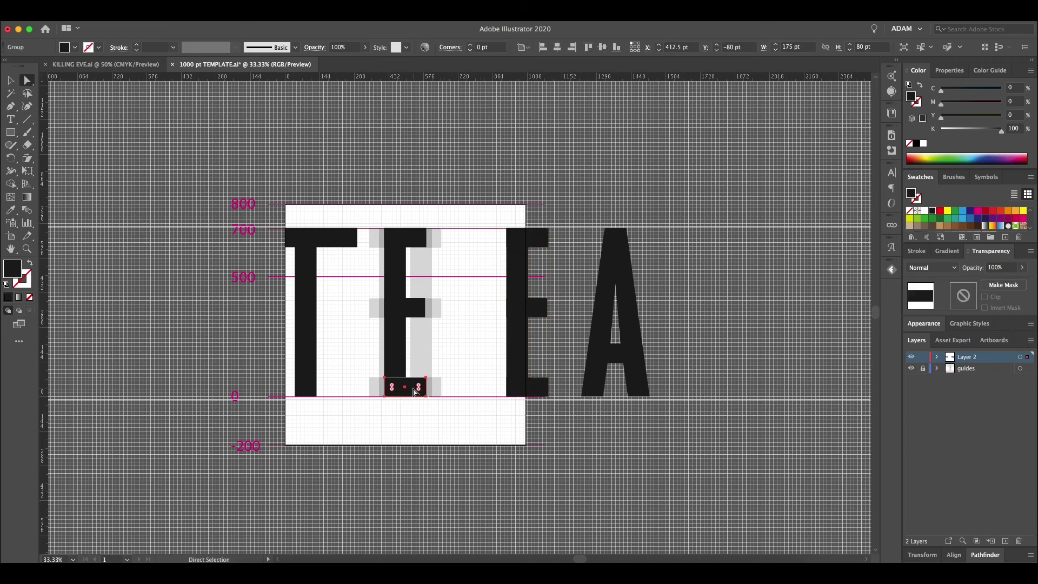
pyautogui.press('Delete')
pyautogui.press('v')
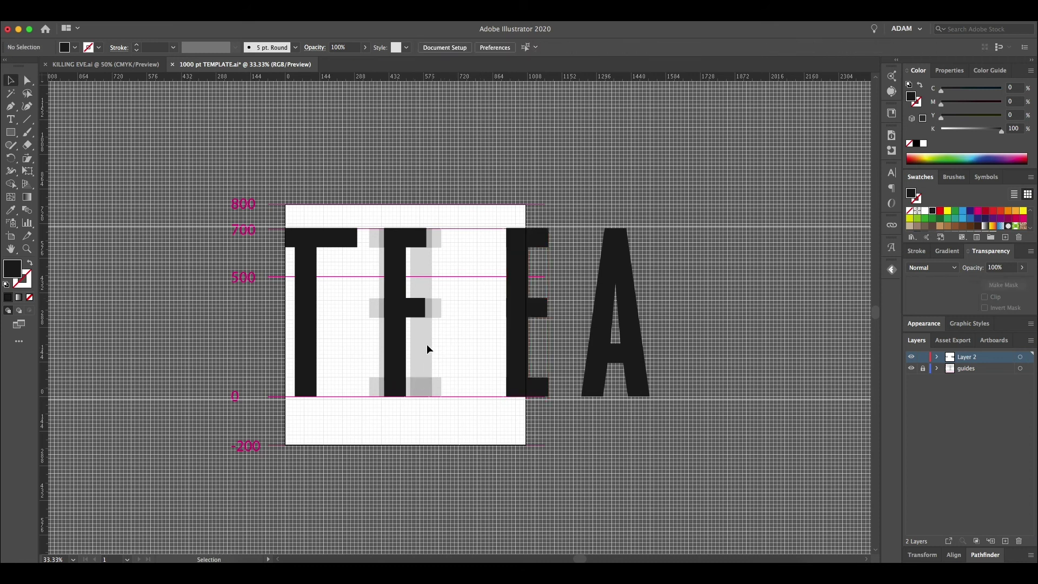
# Copy the F shapes, switch to Glyphs, and paste them into the F glyph
pyautogui.click(399, 302)
pyautogui.press('a')
pyautogui.press('super+Tab')
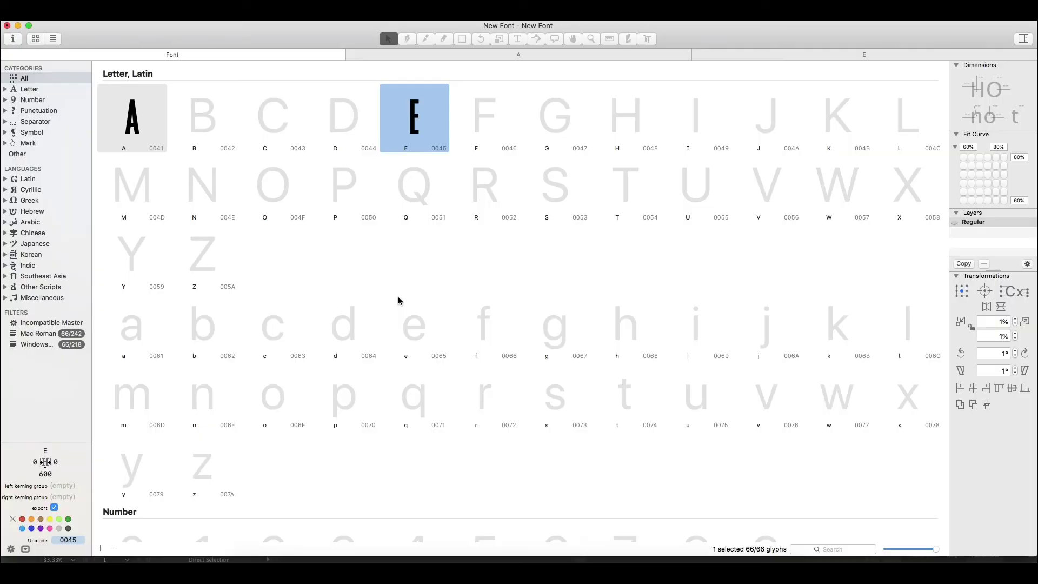
pyautogui.doubleClick(474, 122)
pyautogui.press('super+v')
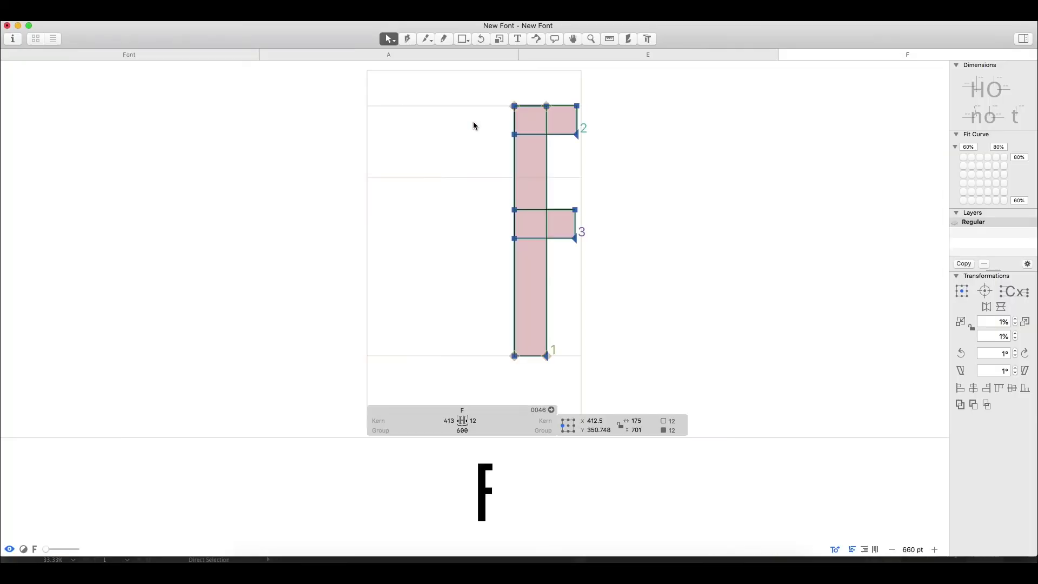
# Set the F glyph's left and right sidebearings to 50 each
pyautogui.click(452, 421)
pyautogui.write('50')
pyautogui.press('Tab')
pyautogui.write('50')
pyautogui.press('Return')
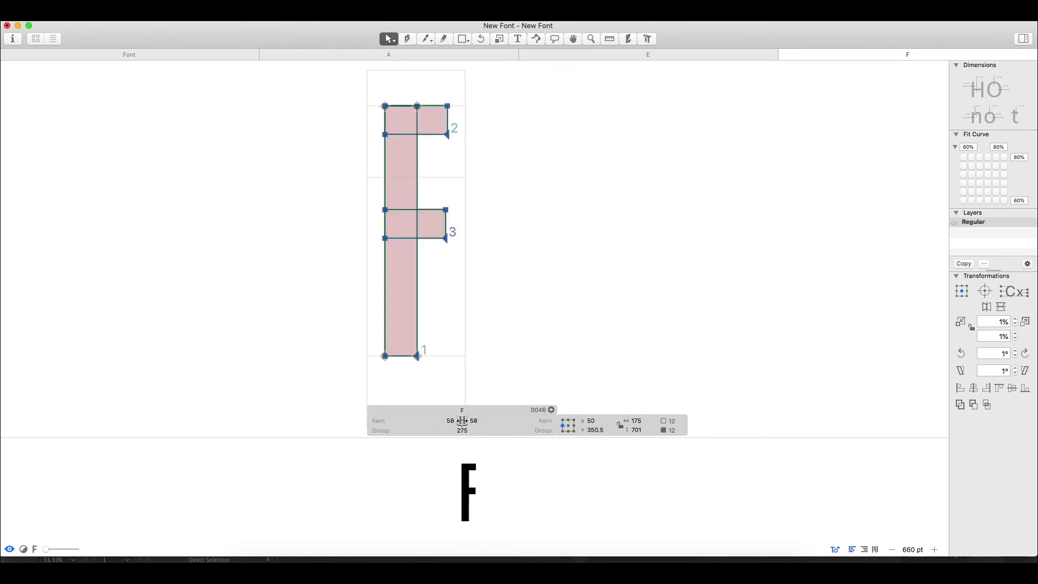
pyautogui.click(502, 255)
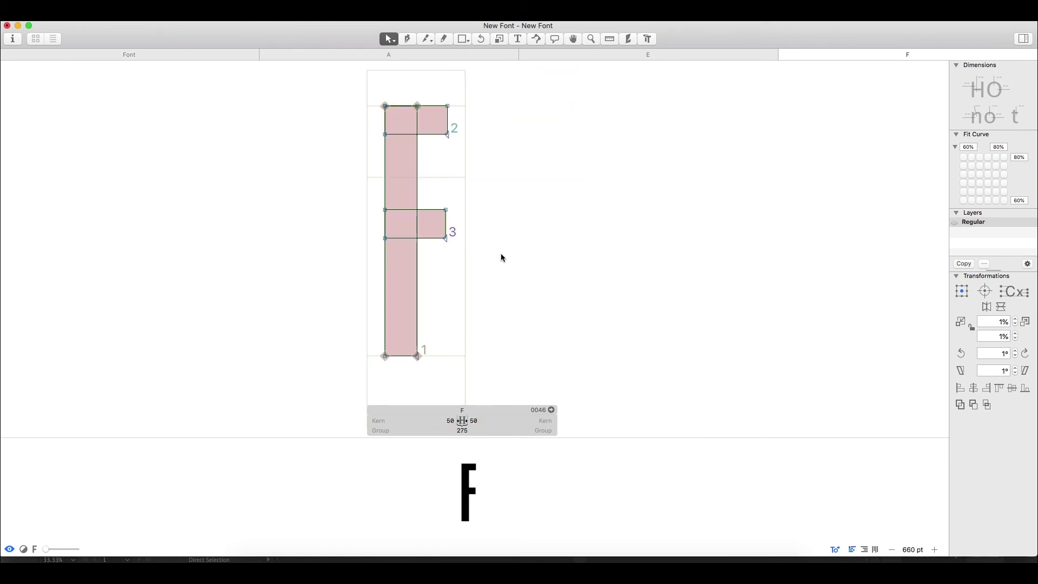
# From the font overview, open the A, E and F glyphs together in one edit view and inspect their spacing
pyautogui.click(139, 56)
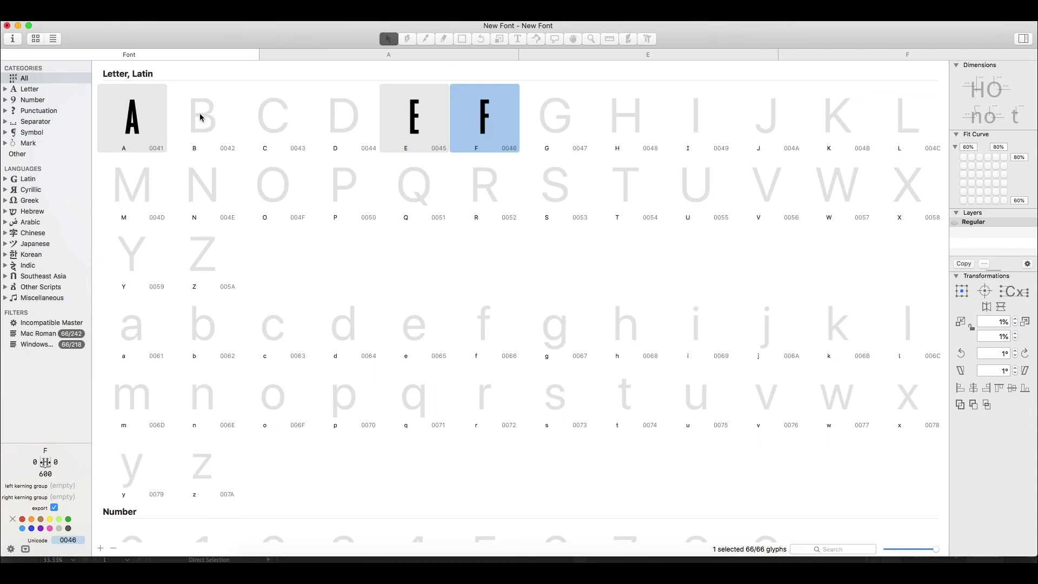
pyautogui.click(139, 117)
pyautogui.keyDown('shift'); pyautogui.click(432, 147); pyautogui.keyUp('shift')
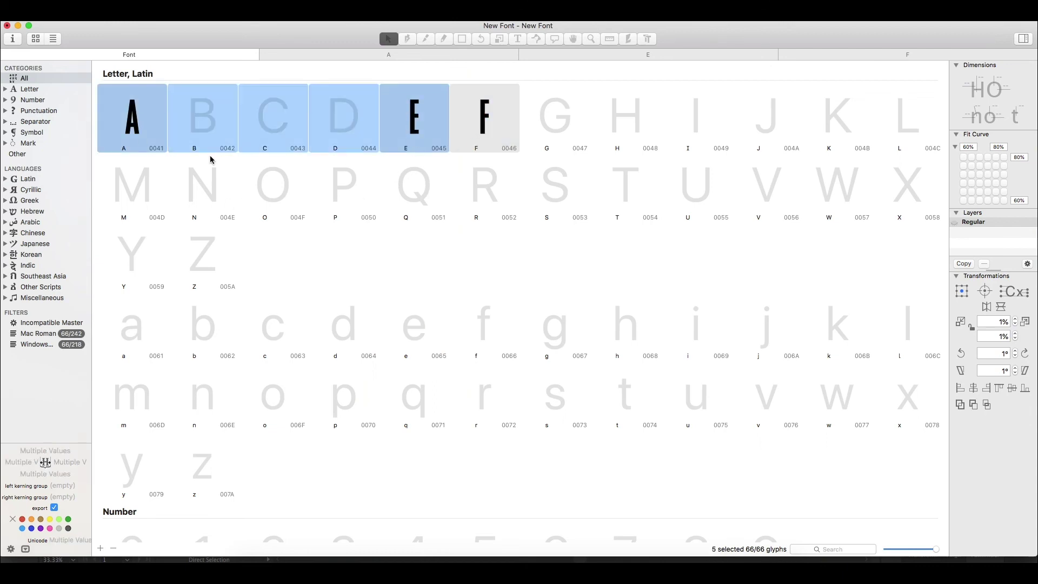
pyautogui.click(211, 160)
pyautogui.click(130, 124)
pyautogui.keyDown('super'); pyautogui.click(427, 112); pyautogui.keyUp('super')
pyautogui.keyDown('super'); pyautogui.click(490, 122); pyautogui.keyUp('super')
pyautogui.doubleClick(490, 122)
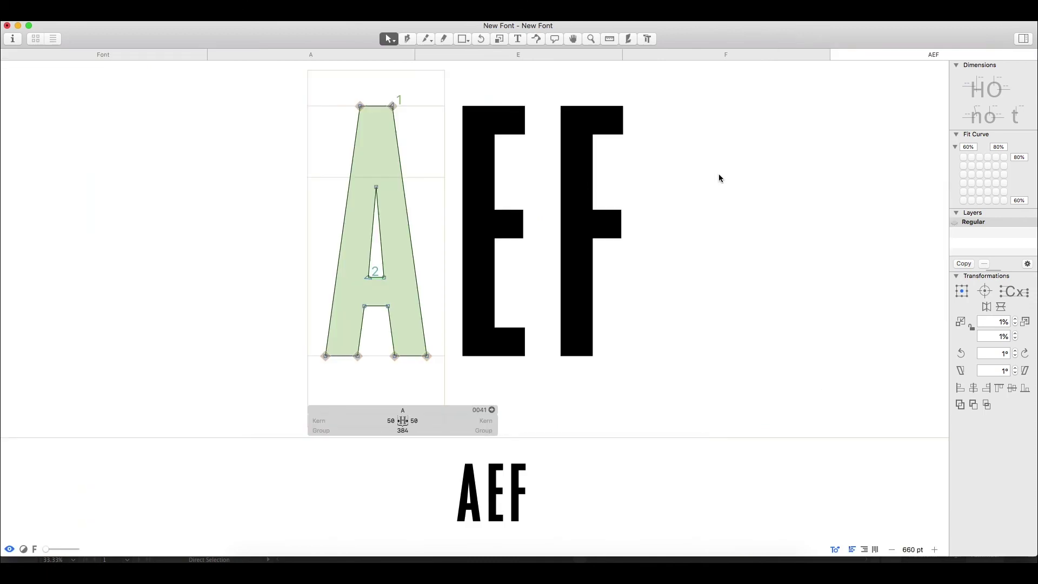
pyautogui.scroll(-1, 718, 173)
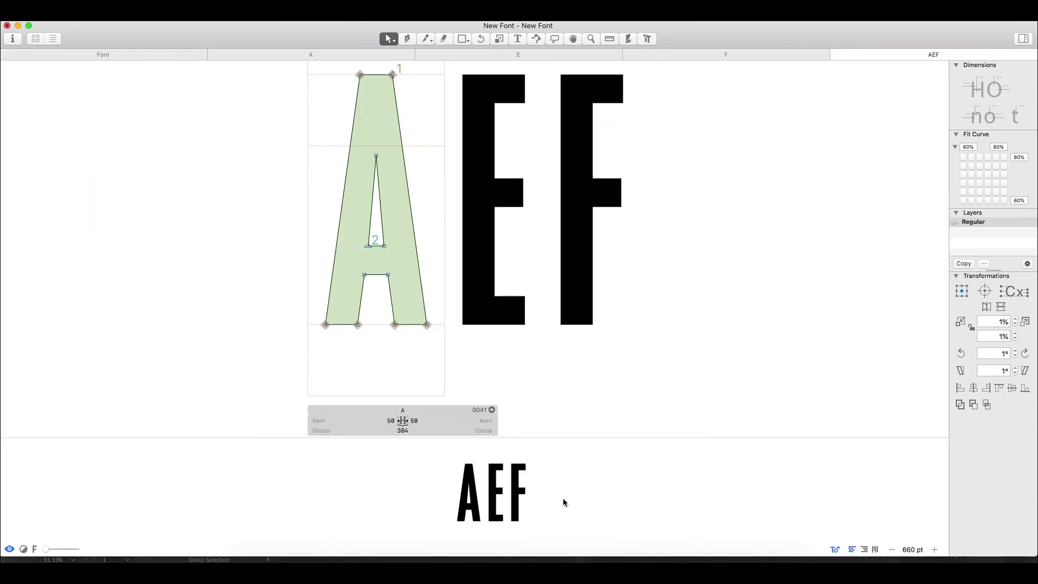
pyautogui.scroll(1, 628, 289)
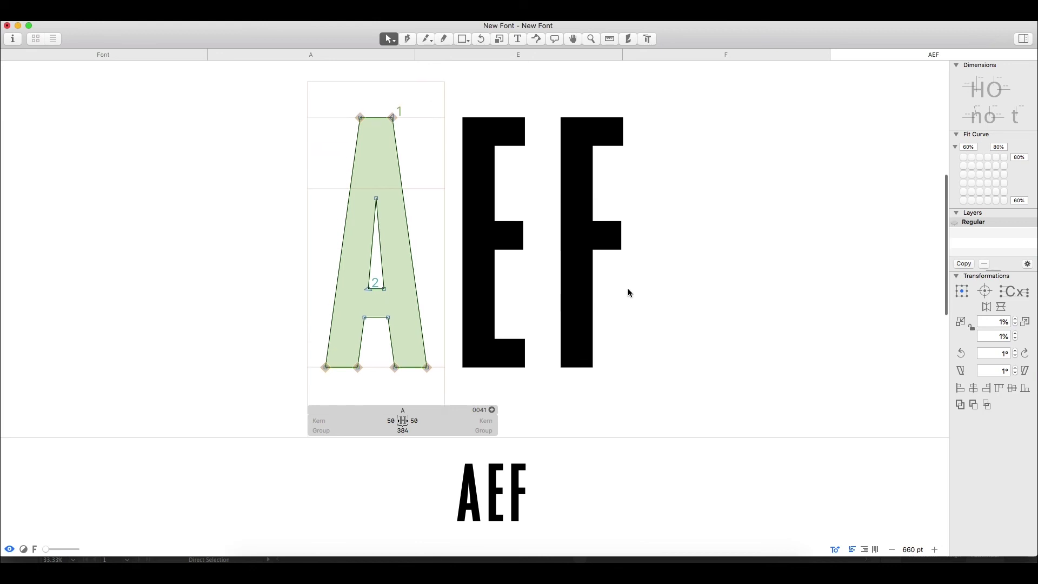